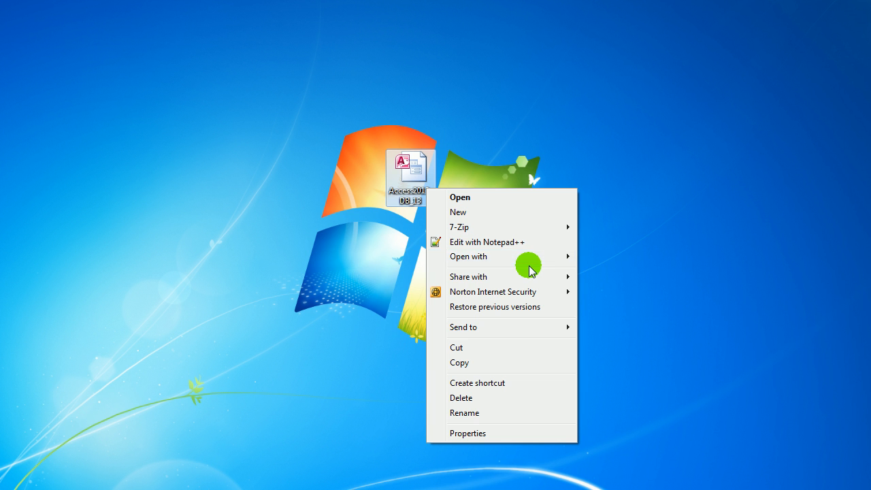
# Step: Open the Access2013_DB_13 database from the desktop and display its frmMain form with the object list collapsed
pyautogui.moveTo(558, 255)
pyautogui.click(621, 265)
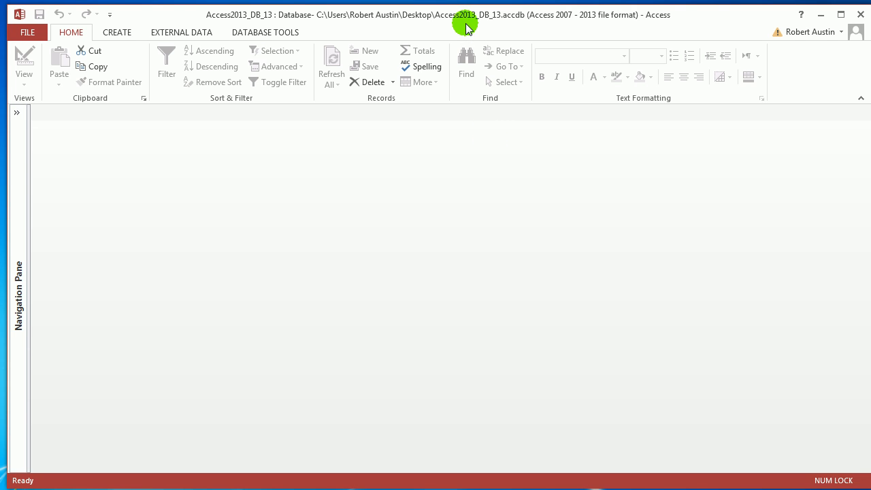
pyautogui.click(15, 113)
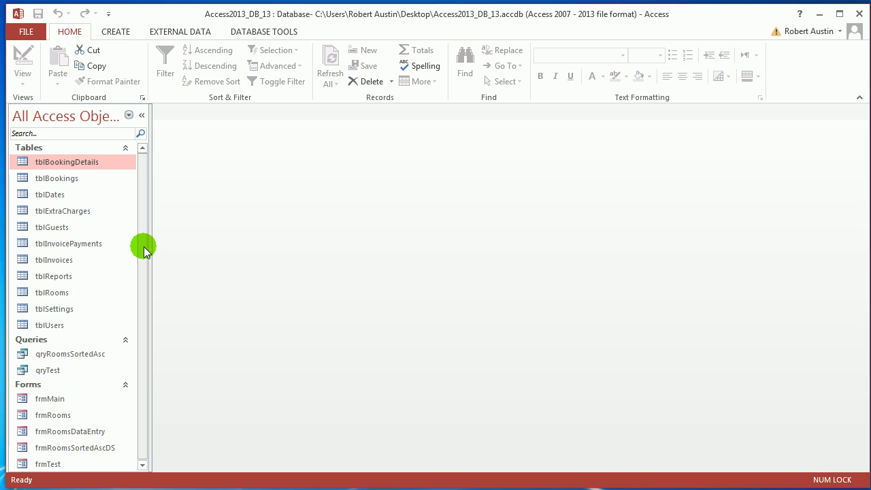
pyautogui.moveTo(144, 247); pyautogui.dragTo(143, 343)
pyautogui.click(55, 398)
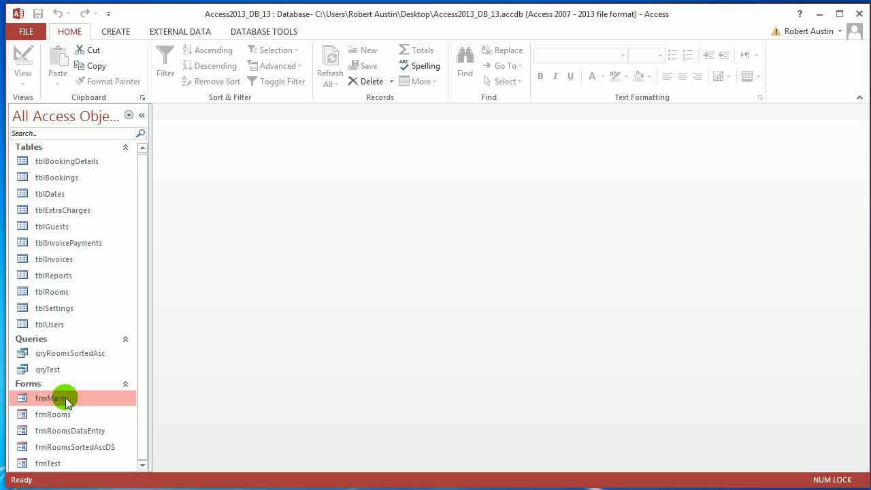
pyautogui.click(67, 400)
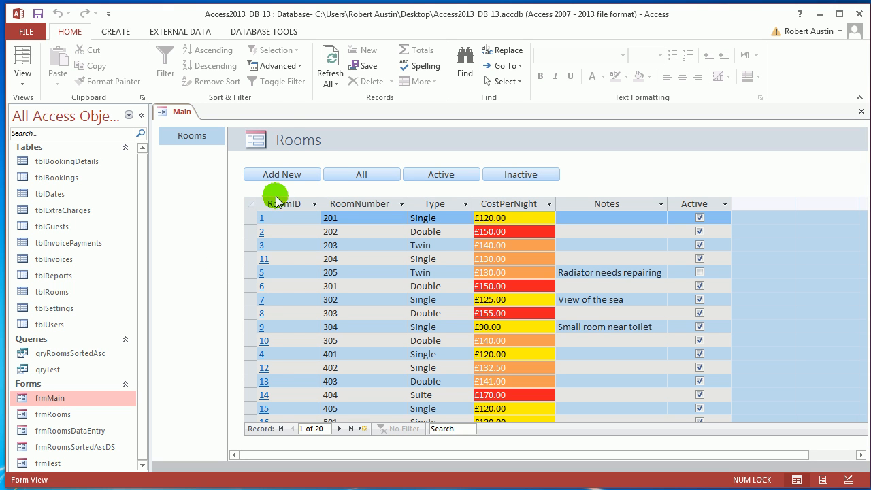
pyautogui.click(143, 117)
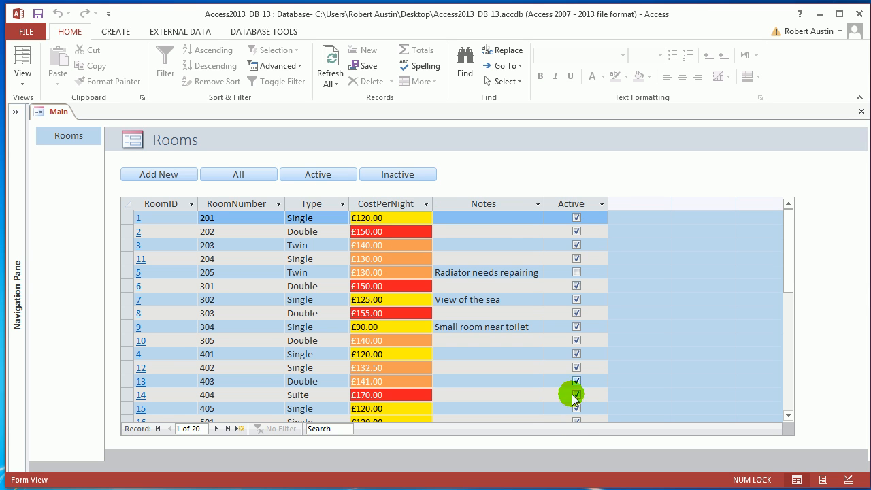
# Step: Test the Active, Inactive and All room filters on the main form and examine the RoomNumber column
pyautogui.click(321, 175)
pyautogui.click(393, 176)
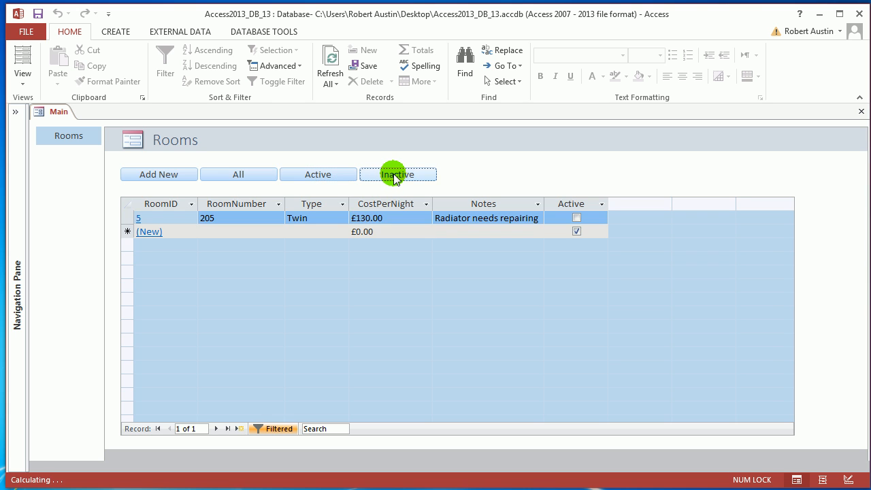
pyautogui.click(242, 179)
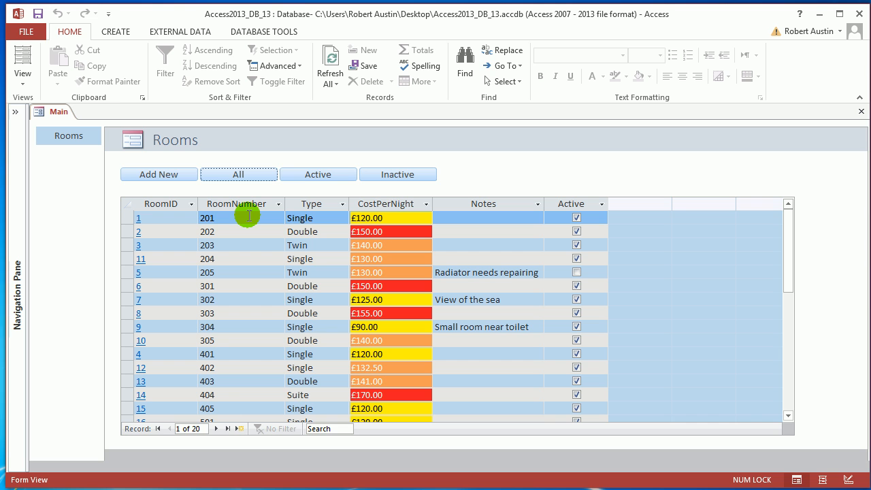
pyautogui.click(207, 217)
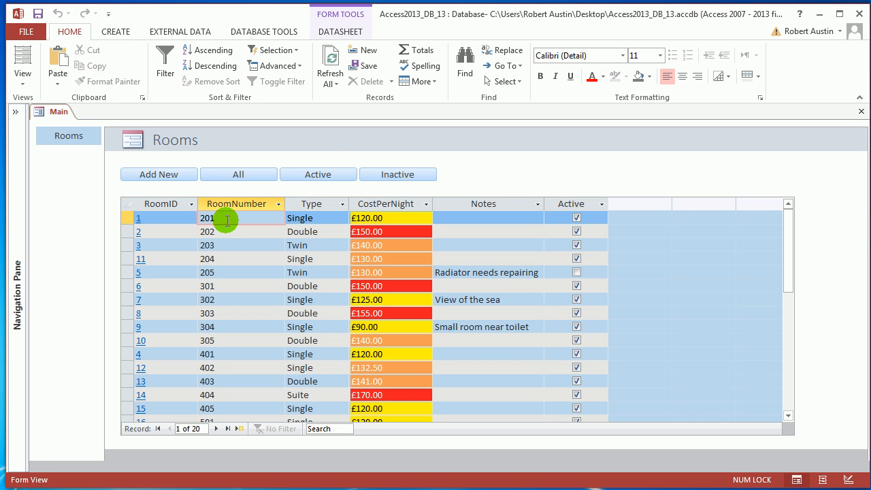
# Step: Close the main form and open frmRooms in Layout View
pyautogui.click(15, 112)
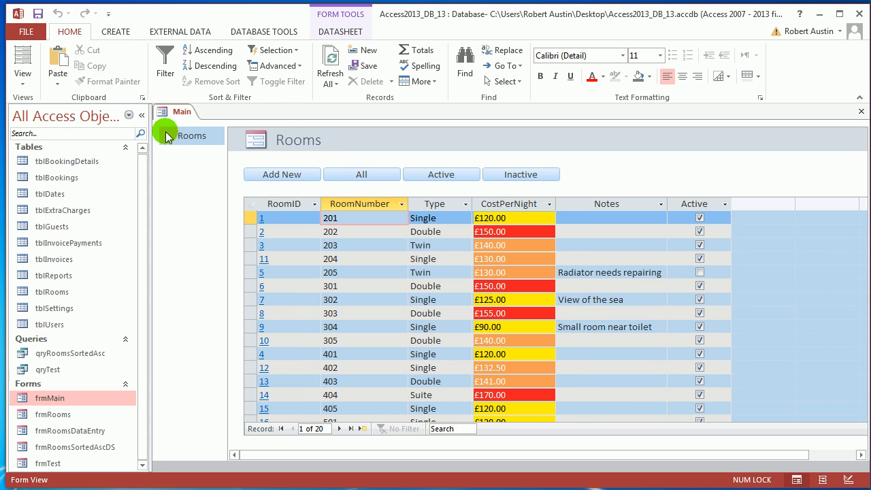
pyautogui.rightClick(179, 111)
pyautogui.click(206, 136)
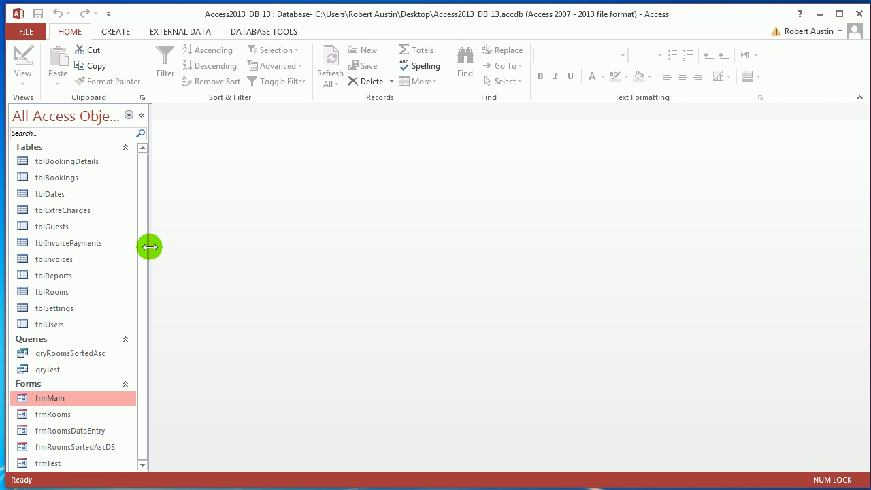
pyautogui.doubleClick(58, 416)
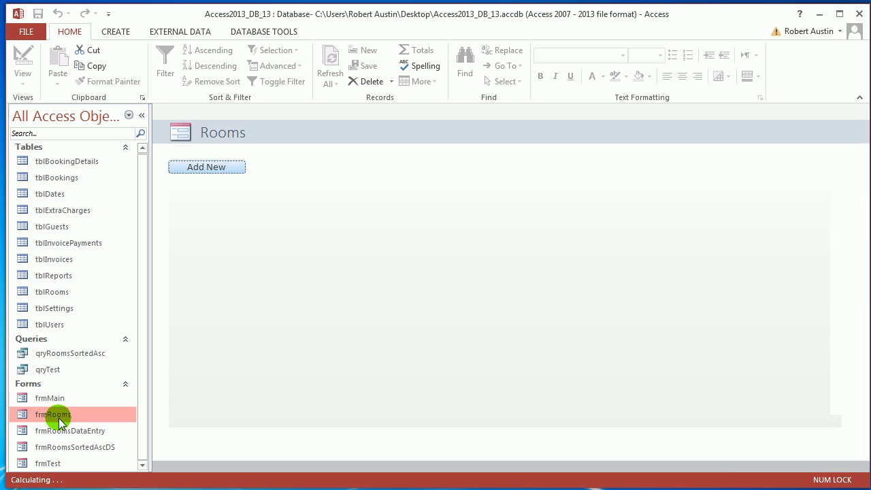
pyautogui.click(141, 115)
pyautogui.rightClick(65, 113)
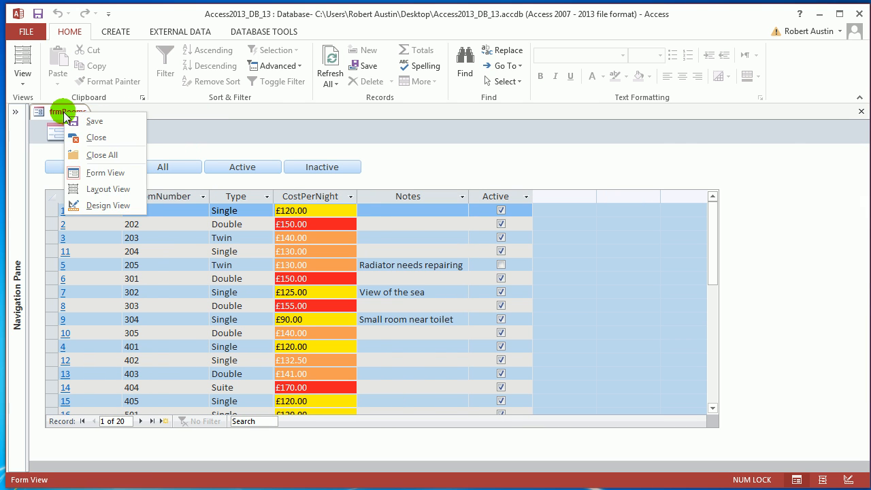
pyautogui.click(102, 189)
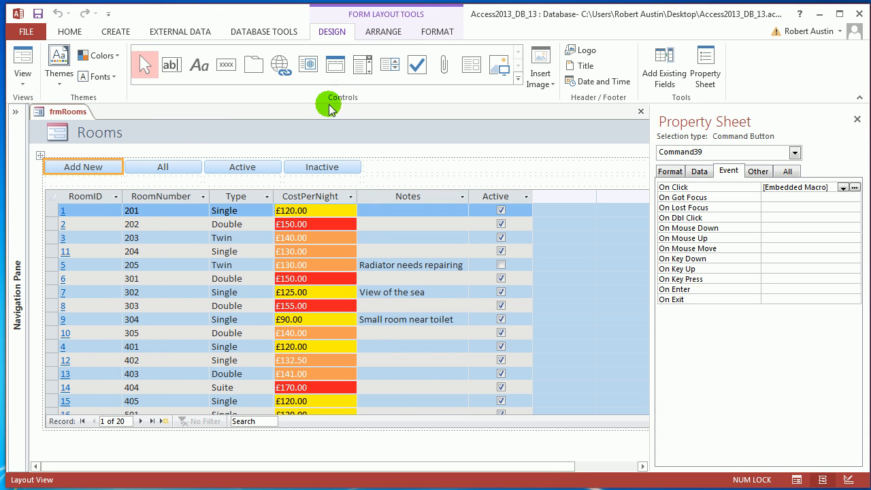
# Step: Split the empty layout cell beside the Inactive button horizontally into four cells, with the property sheet closed
pyautogui.click(376, 34)
pyautogui.click(334, 33)
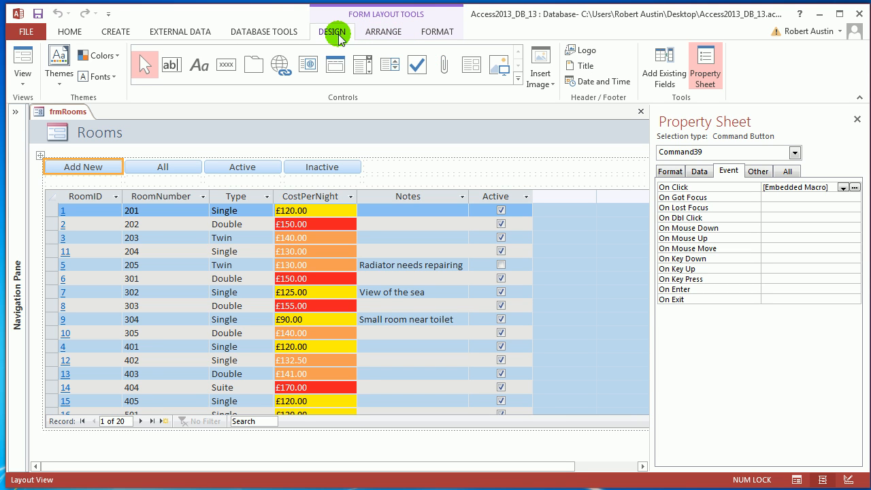
pyautogui.click(369, 68)
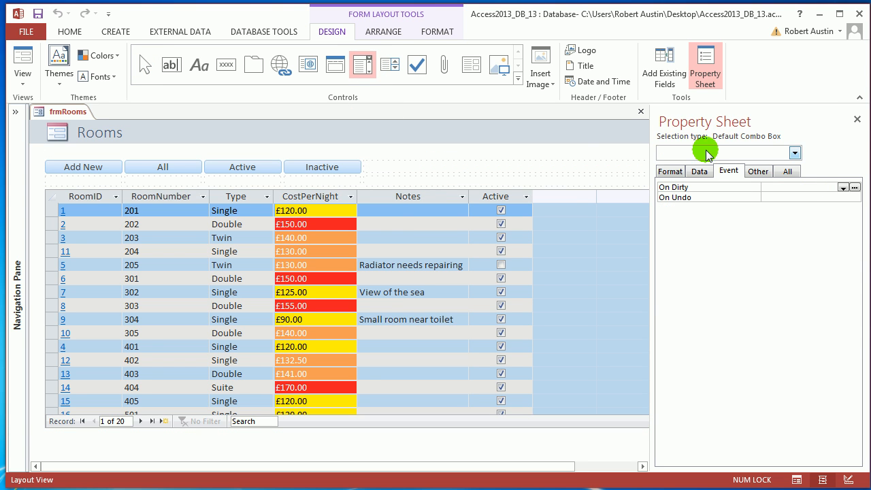
pyautogui.click(857, 119)
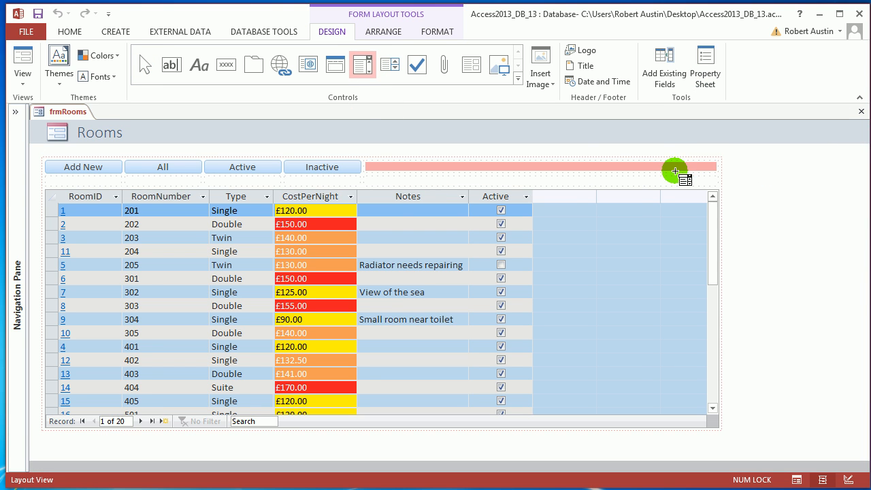
pyautogui.click(427, 163)
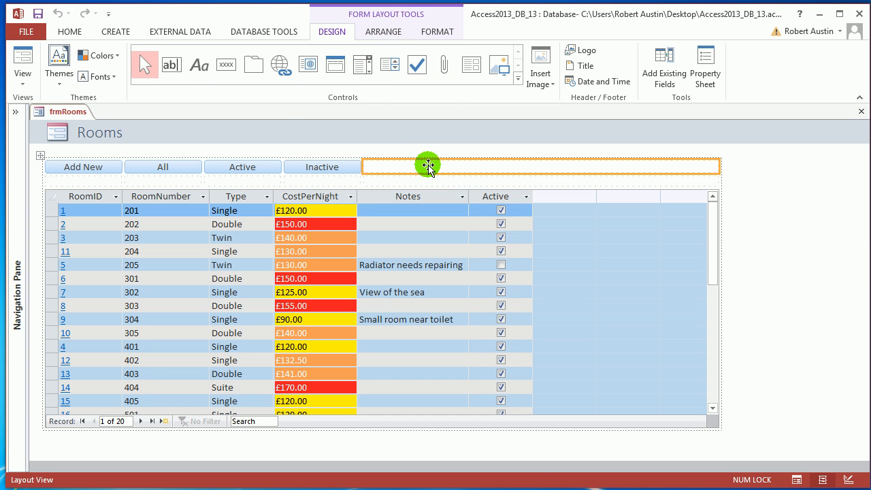
pyautogui.click(384, 31)
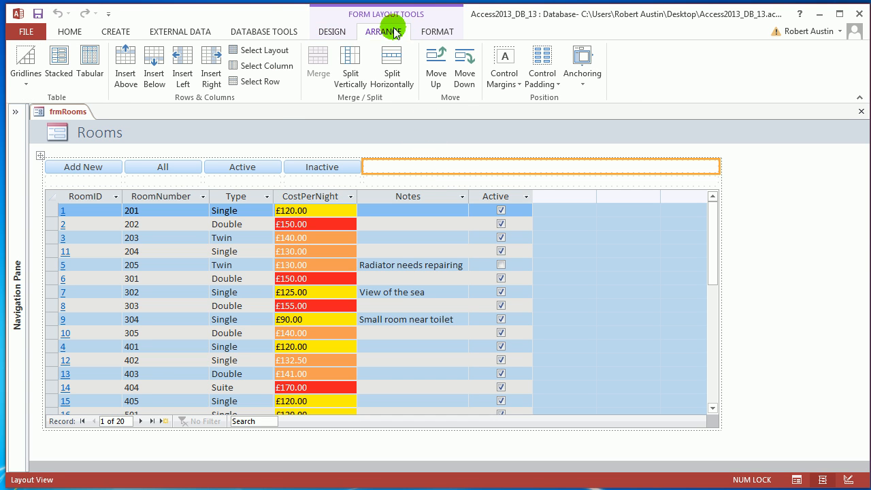
pyautogui.click(392, 63)
pyautogui.click(486, 164)
pyautogui.click(551, 168)
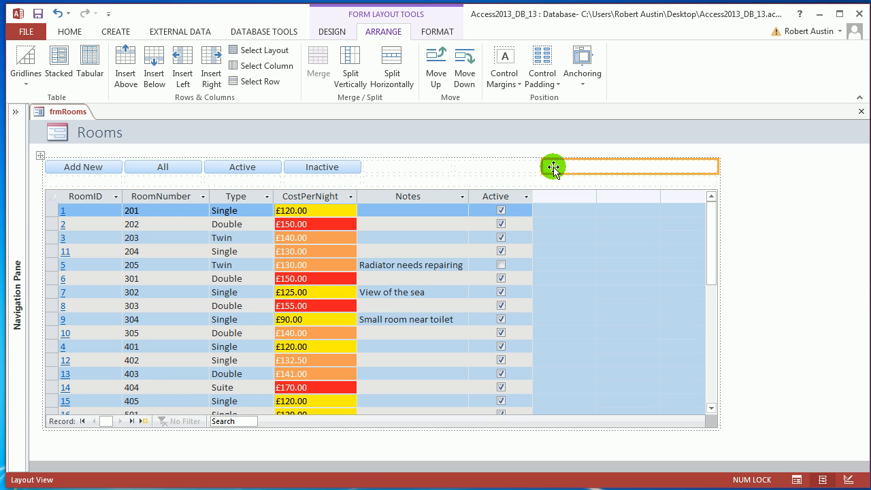
pyautogui.click(408, 75)
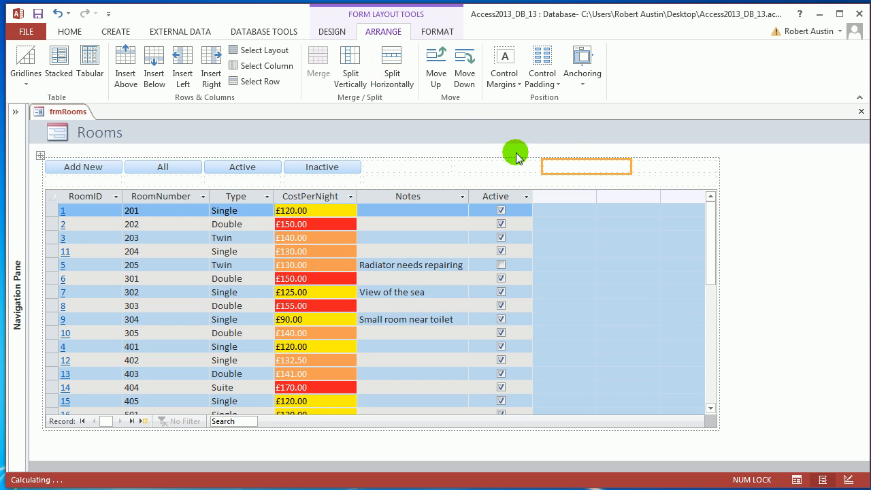
# Step: Insert a combo box in the third of the split cells and caption its label Floor
pyautogui.click(332, 31)
pyautogui.click(356, 71)
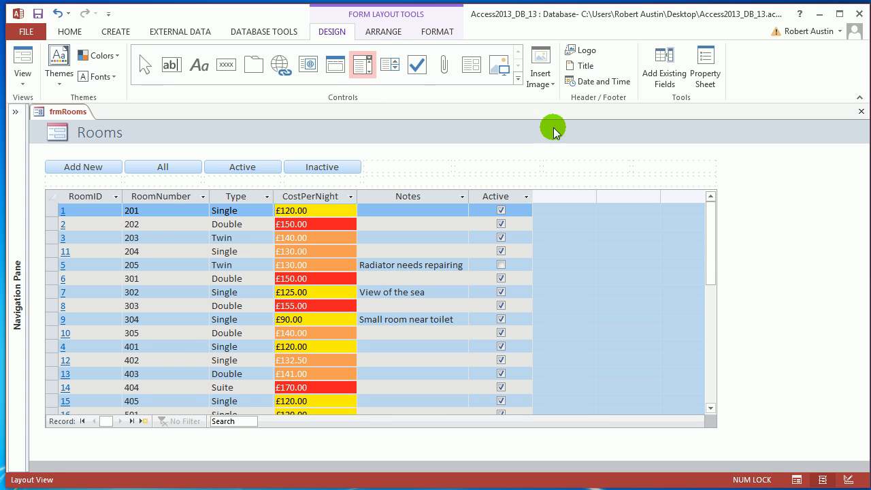
pyautogui.click(567, 173)
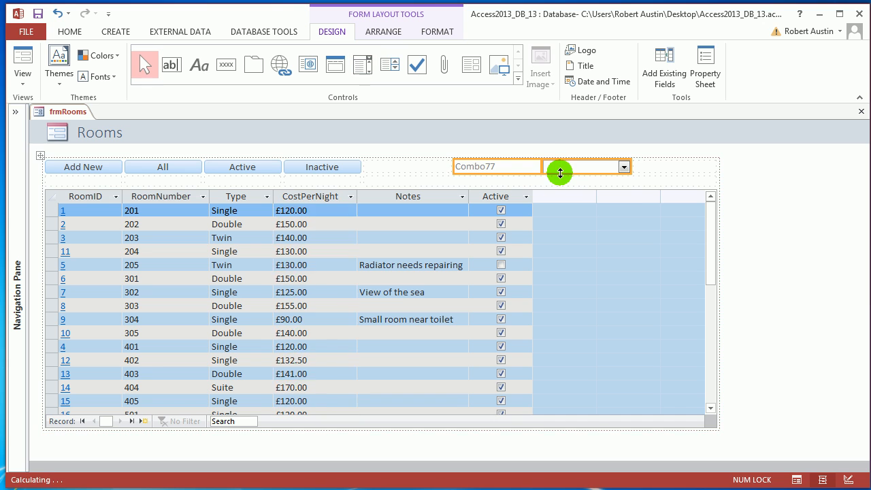
pyautogui.doubleClick(495, 169)
pyautogui.moveTo(505, 168); pyautogui.dragTo(443, 172)
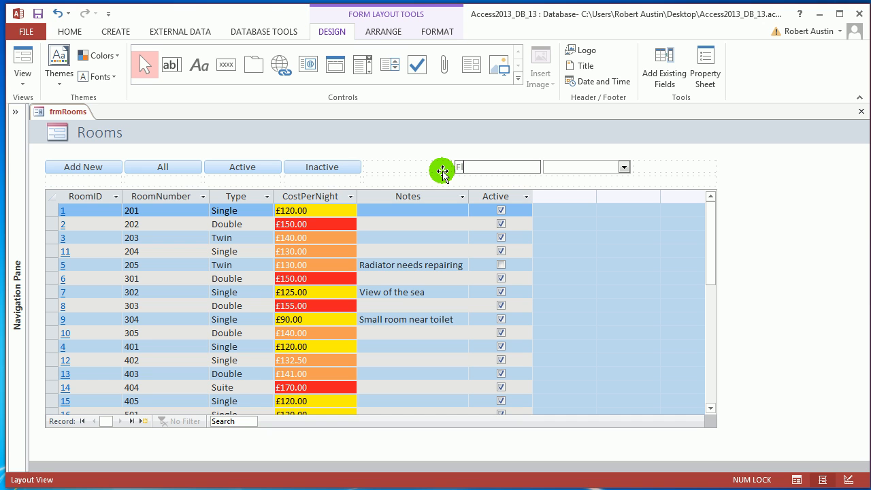
pyautogui.write('Floor')
pyautogui.press('Return')
# Step: Name the new combo box cboFloor in its properties
pyautogui.click(561, 165)
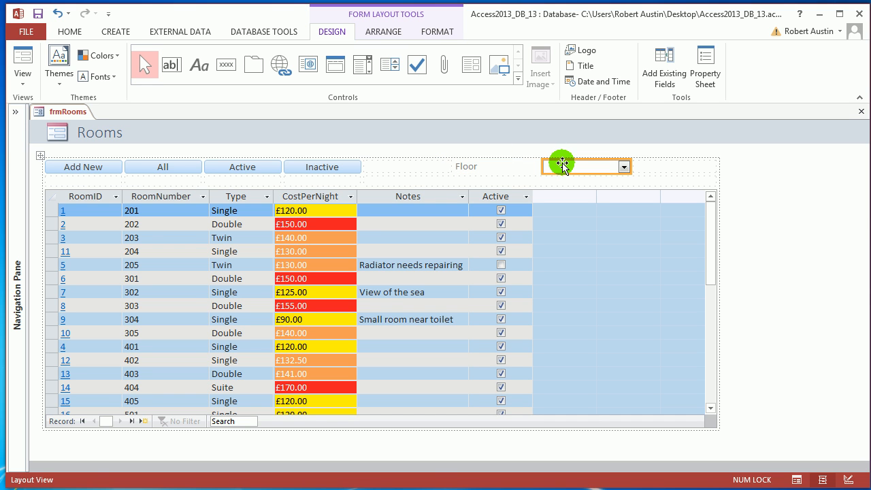
pyautogui.press('F4')
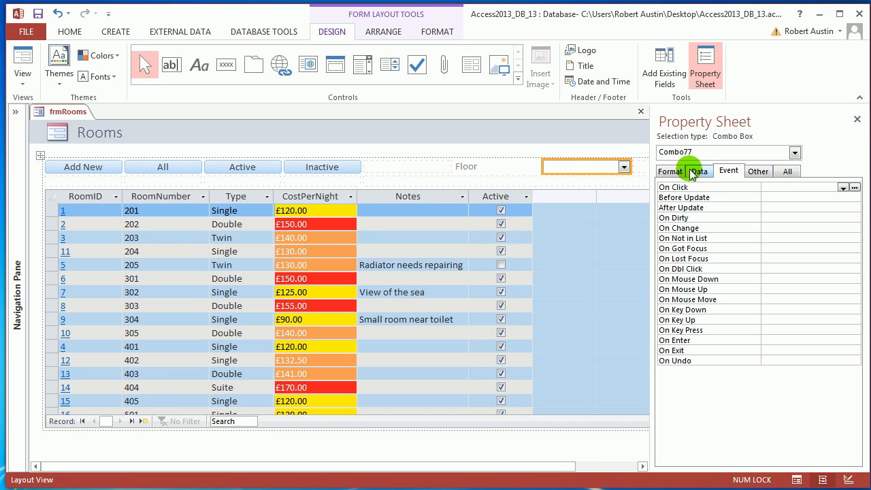
pyautogui.click(758, 170)
pyautogui.click(749, 189)
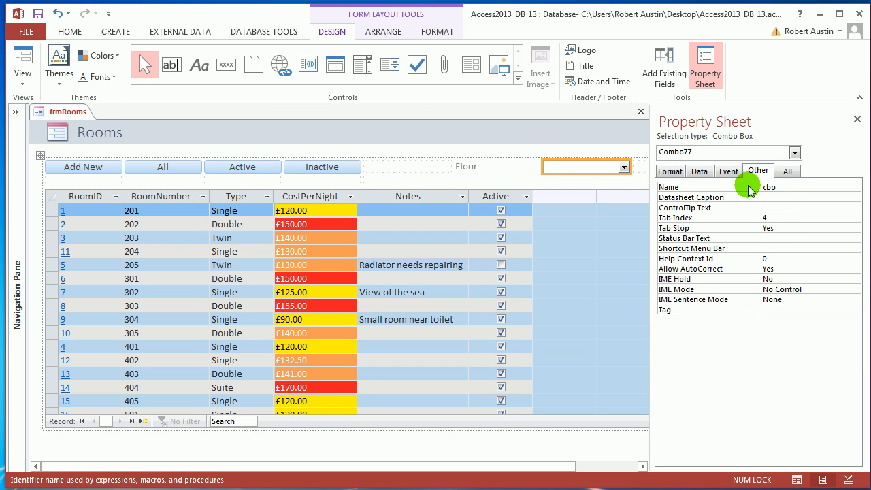
pyautogui.press('Return')
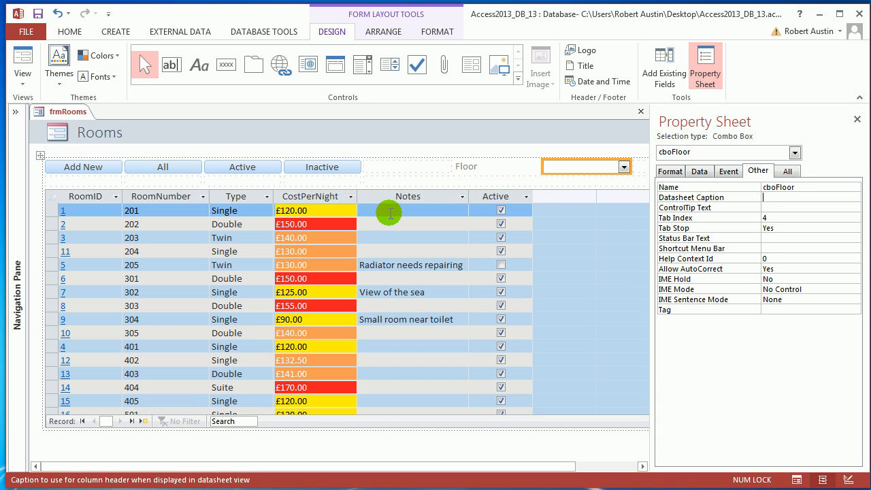
# Step: Set the combo box's row source type to Value List and enter the list items 2, 3, 4 and 5
pyautogui.click(706, 174)
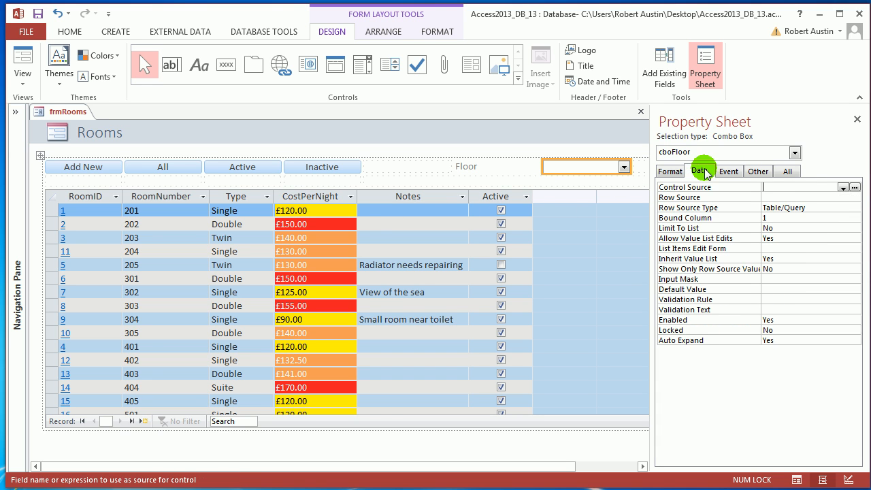
pyautogui.click(854, 207)
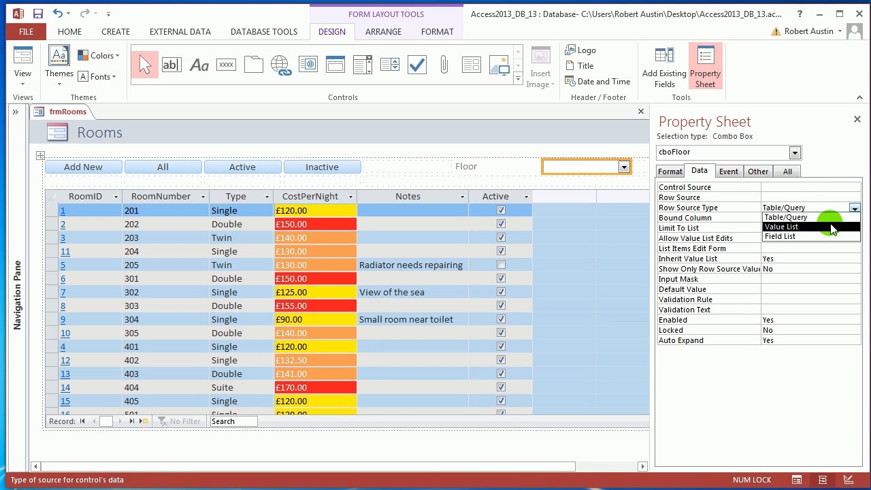
pyautogui.click(831, 224)
pyautogui.click(817, 197)
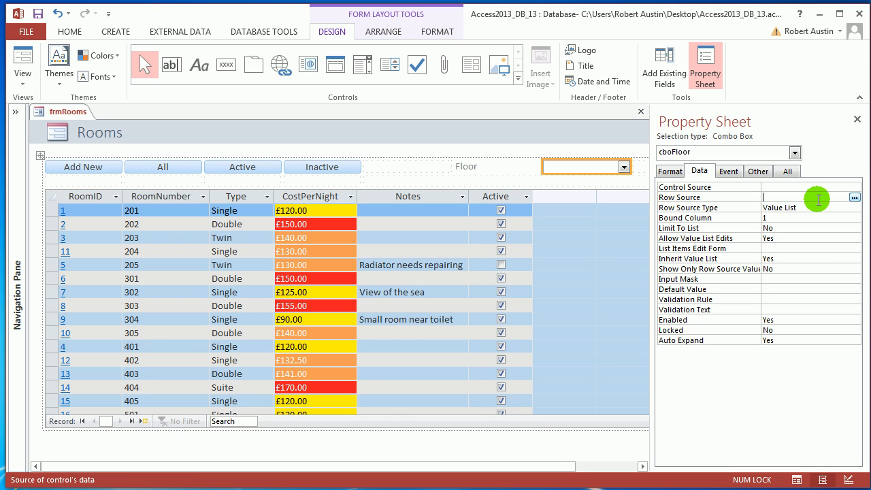
pyautogui.click(854, 197)
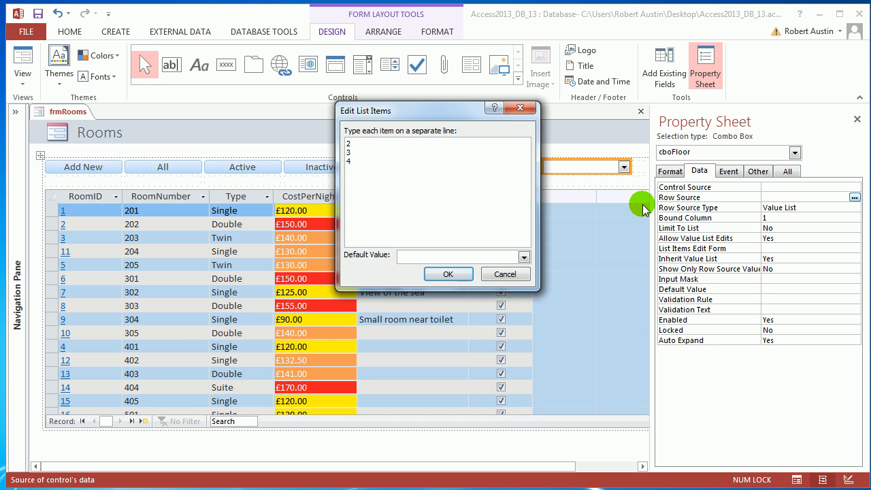
pyautogui.click(468, 276)
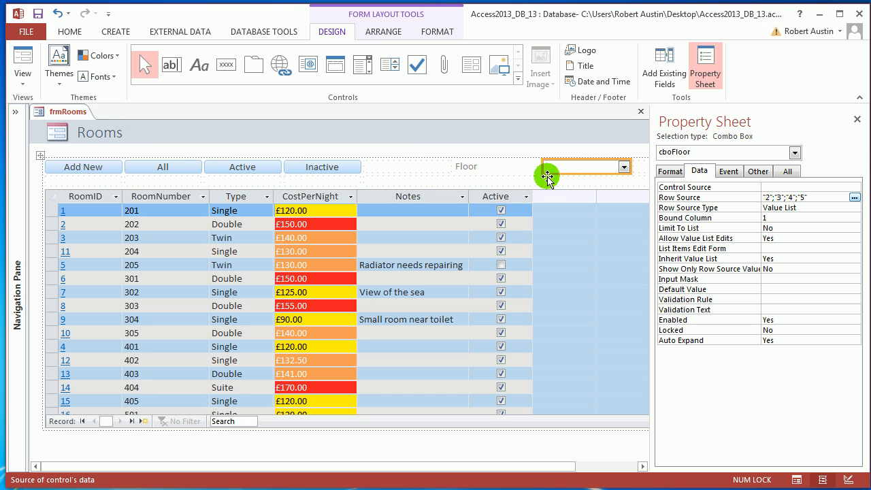
# Step: Save frmRooms and, in Form View, test the Floor combo box by choosing 3 and 4
pyautogui.rightClick(55, 112)
pyautogui.click(72, 123)
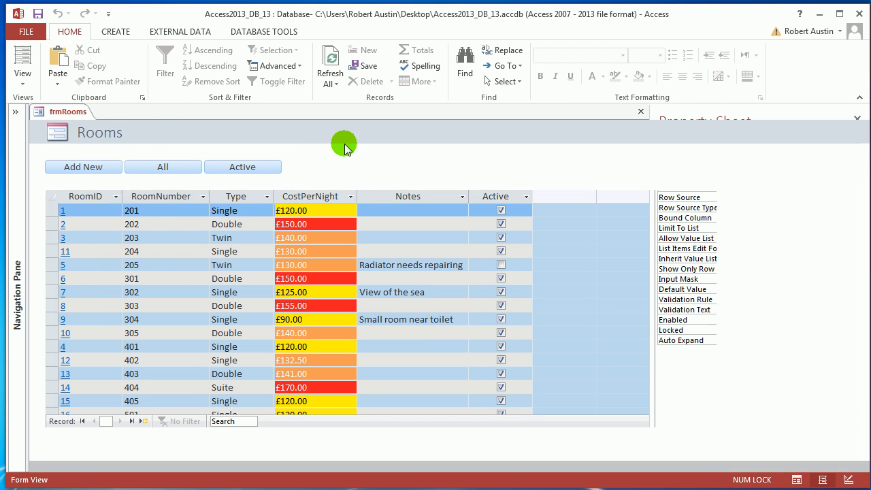
pyautogui.click(624, 168)
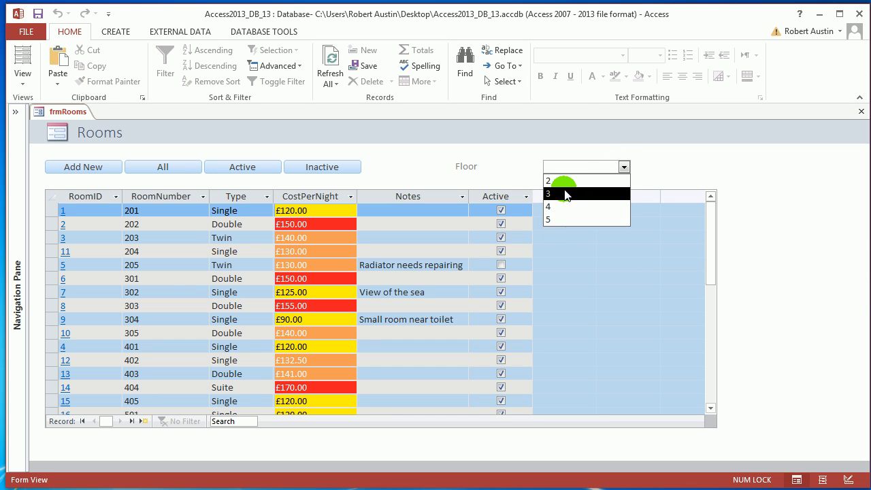
pyautogui.click(561, 193)
pyautogui.click(624, 166)
pyautogui.click(582, 206)
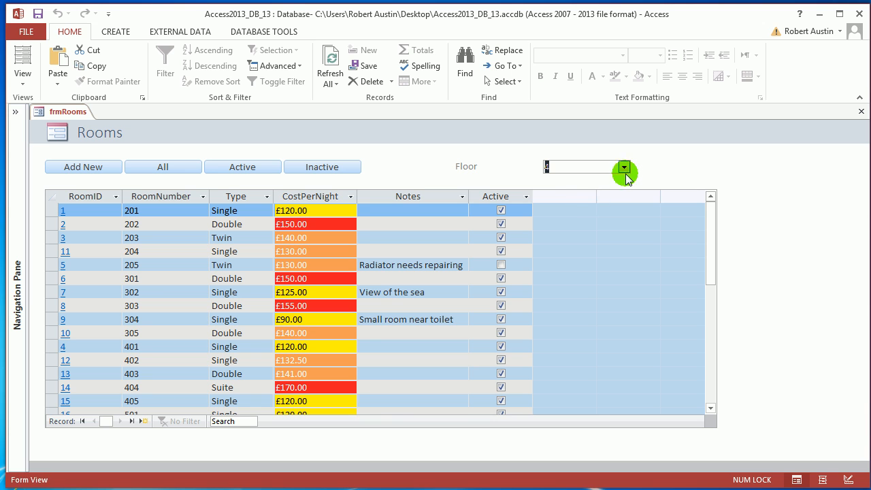
# Step: Choose 2 in the Floor combo box
pyautogui.click(623, 167)
pyautogui.click(610, 184)
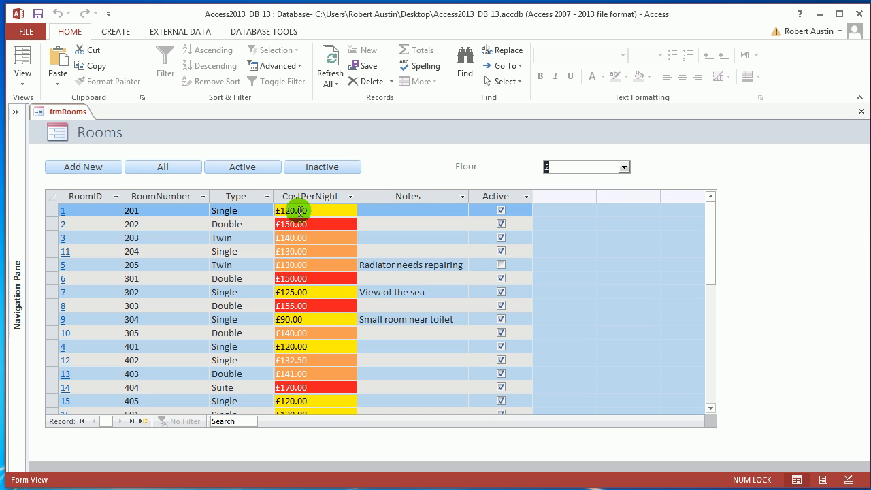
# Step: In Layout View, copy the BrowseTo action from the Active button's On Click embedded macro and close the macro
pyautogui.rightClick(69, 111)
pyautogui.click(90, 186)
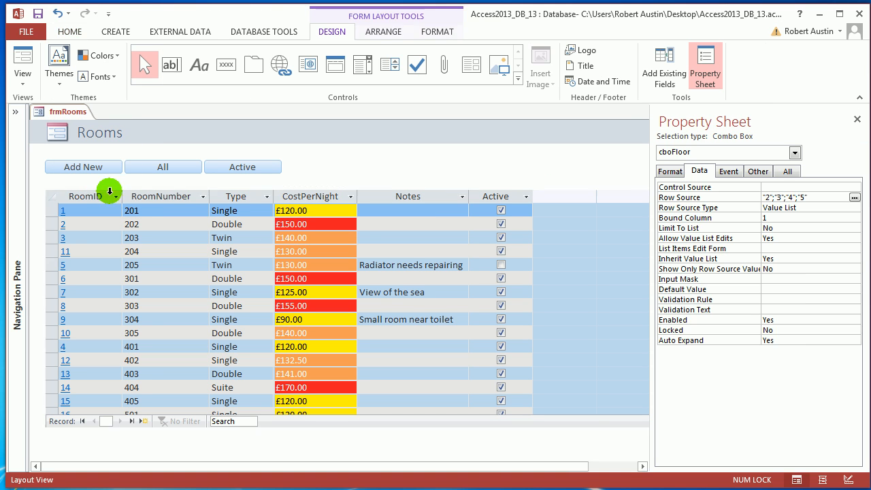
pyautogui.click(247, 168)
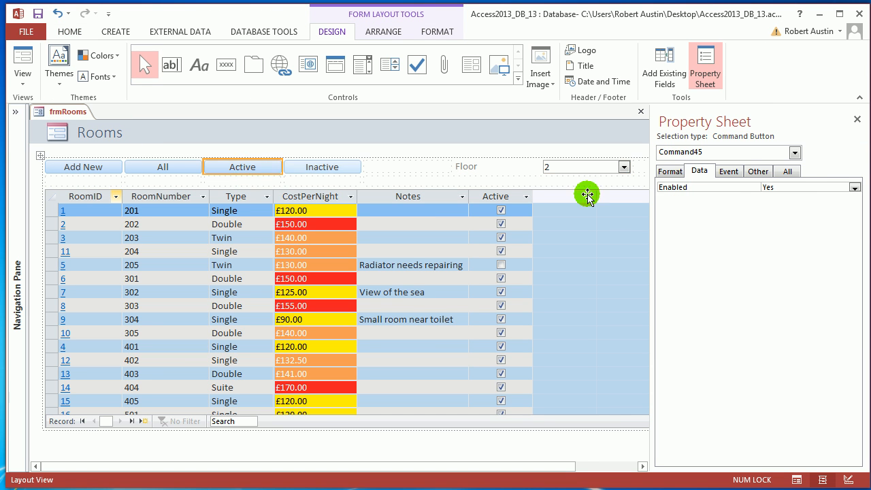
pyautogui.click(728, 170)
pyautogui.click(855, 188)
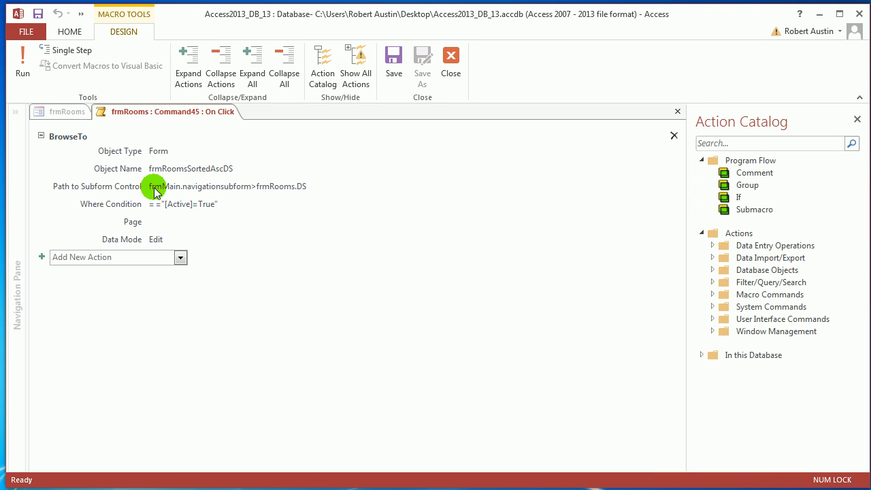
pyautogui.click(154, 192)
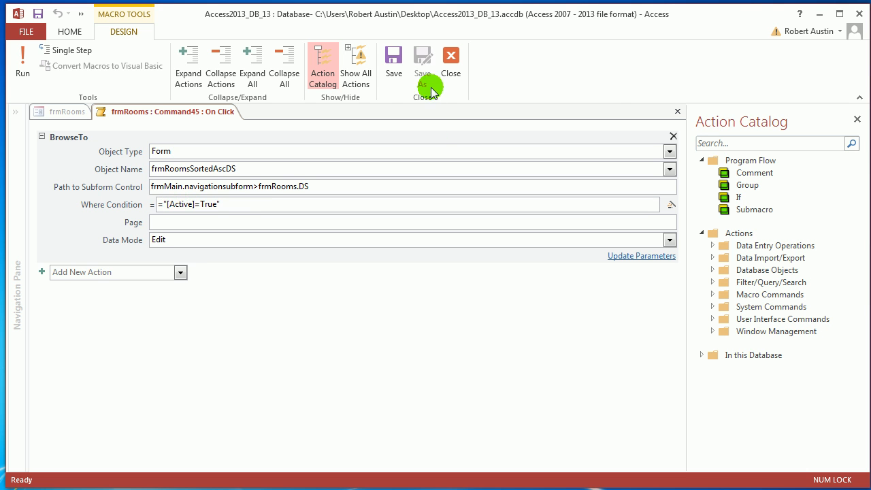
pyautogui.click(448, 65)
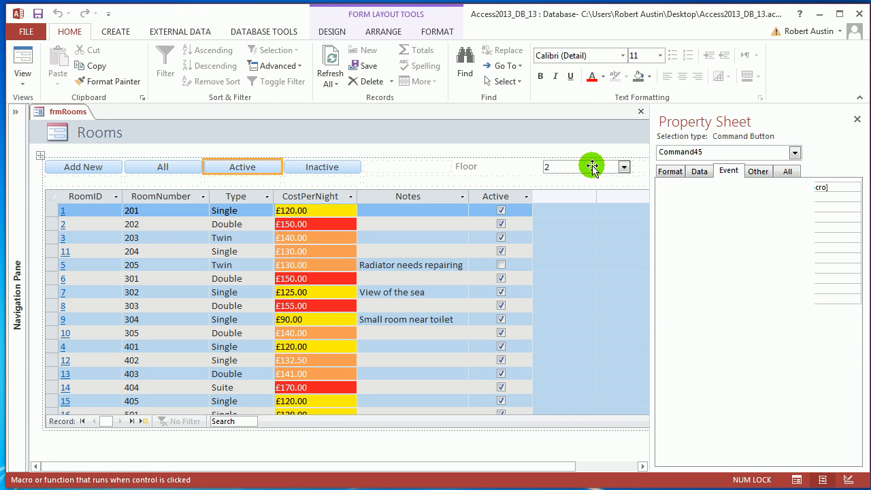
# Step: Build an On Click macro for cboFloor with Macro Builder, paste the copied BrowseTo action, save and close it
pyautogui.click(589, 166)
pyautogui.click(855, 187)
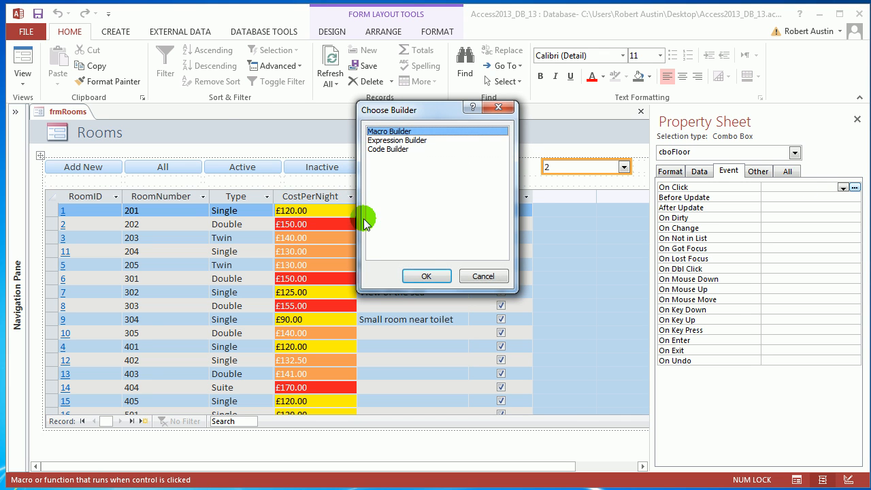
pyautogui.click(425, 270)
pyautogui.hotkey('ctrl', 'v')
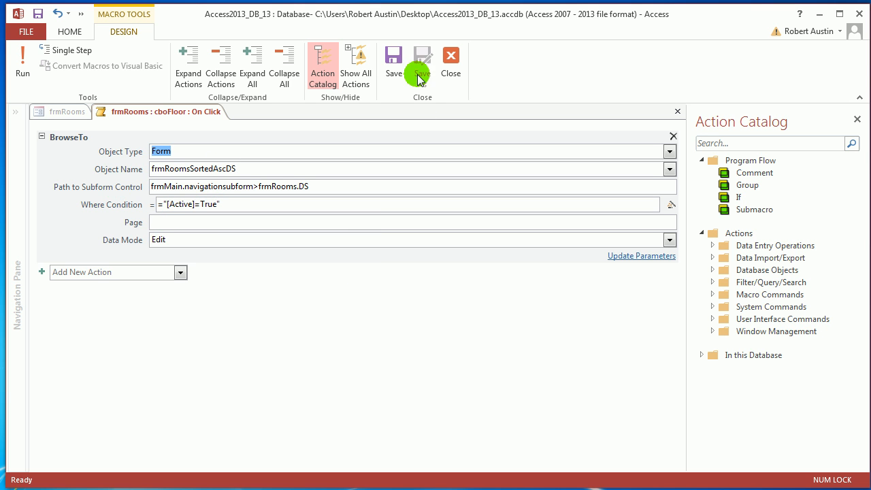
pyautogui.click(394, 63)
pyautogui.click(450, 63)
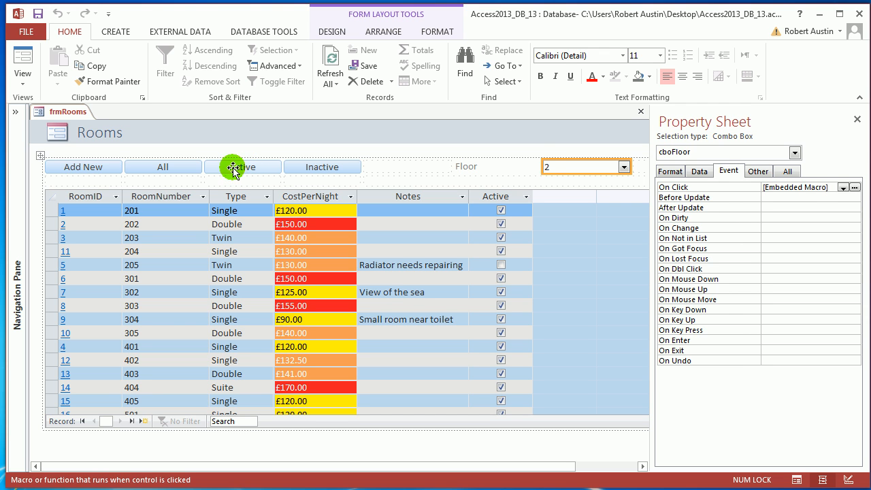
# Step: Clear the Where Condition of the BrowseTo action in cboFloor's On Click macro and close the macro
pyautogui.click(855, 187)
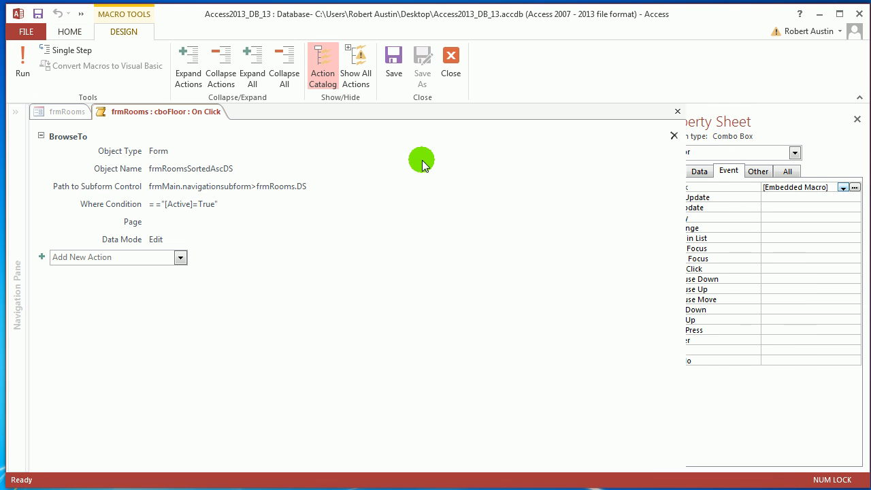
pyautogui.click(167, 186)
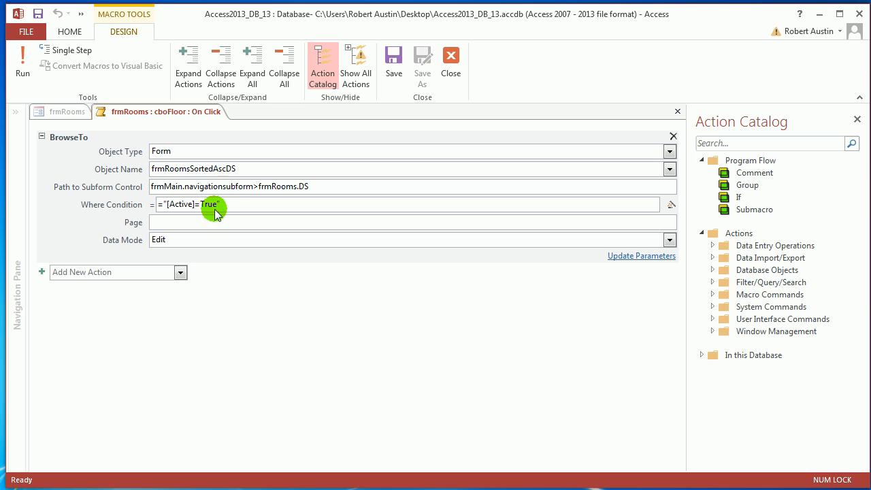
pyautogui.moveTo(231, 203); pyautogui.dragTo(145, 200)
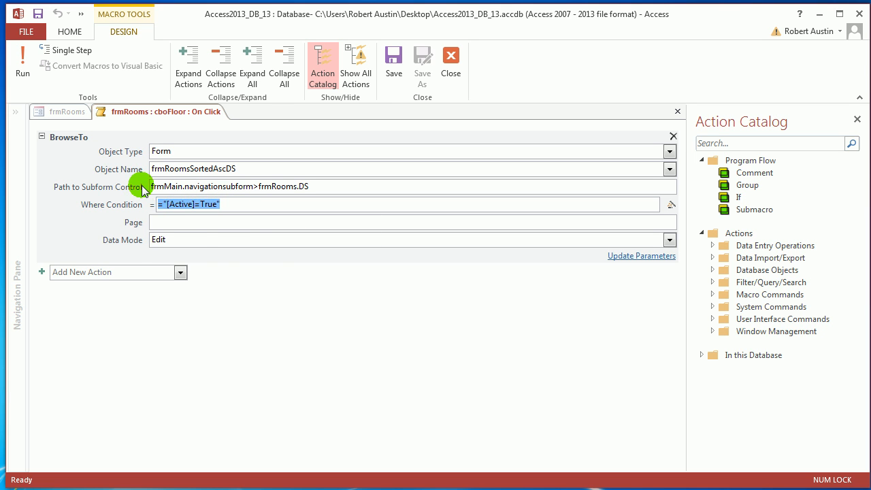
pyautogui.press('Delete')
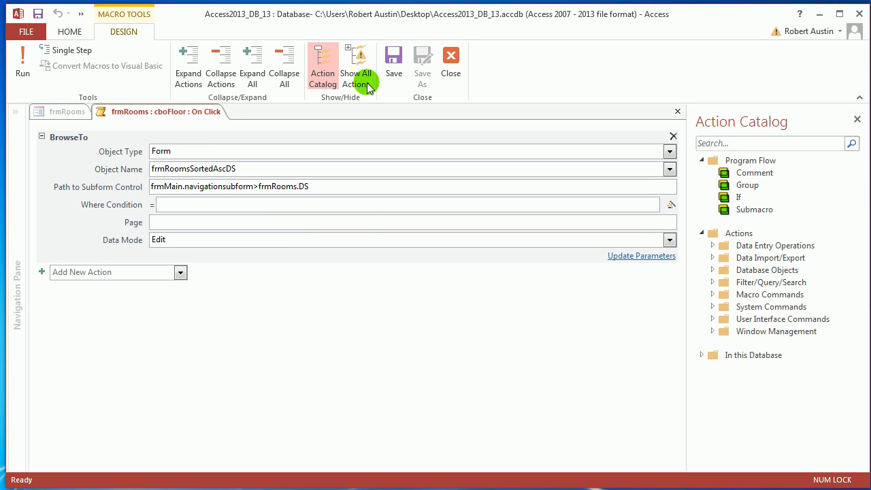
pyautogui.click(449, 76)
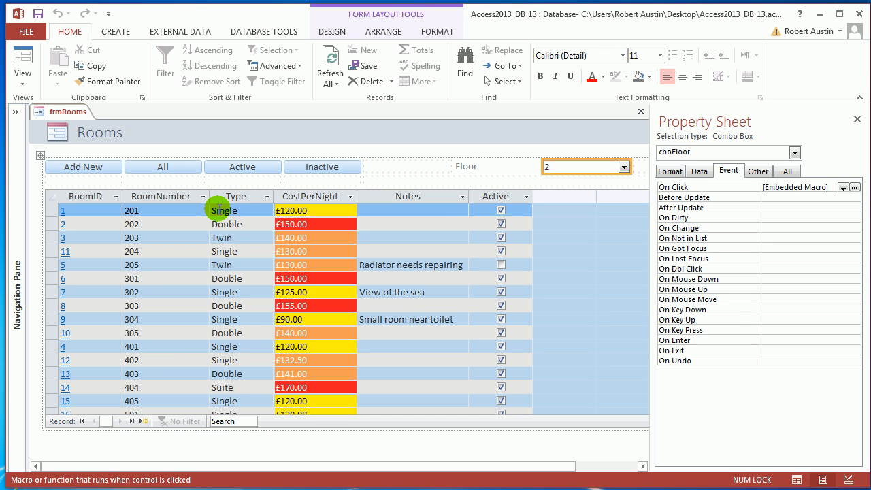
# Step: Test the On Click macro in Form View by choosing floor 3 and dismiss the message
pyautogui.rightClick(48, 112)
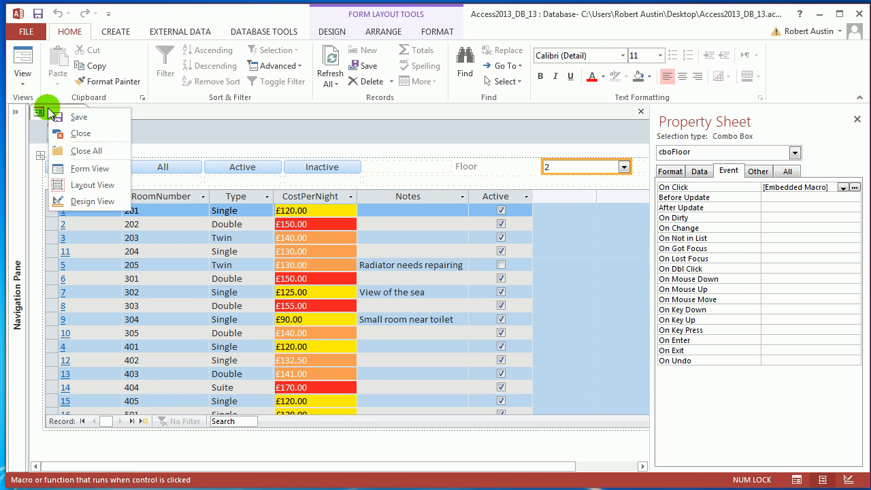
pyautogui.click(89, 169)
pyautogui.click(622, 170)
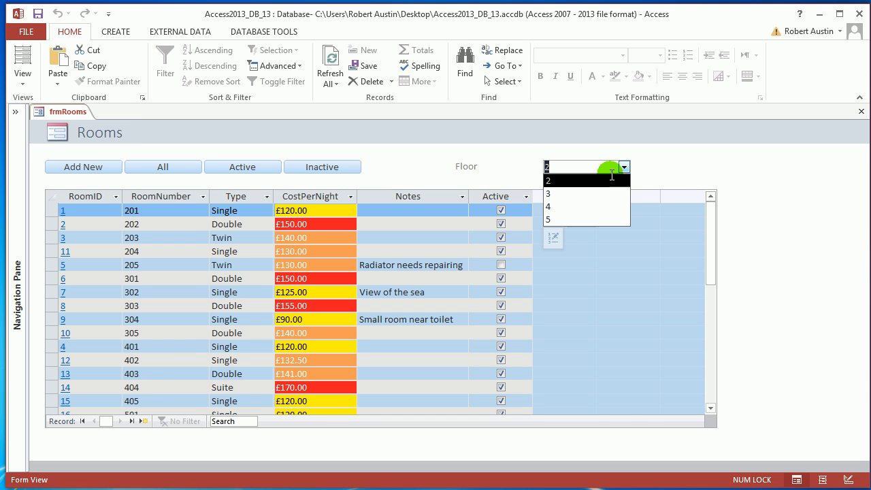
pyautogui.click(589, 195)
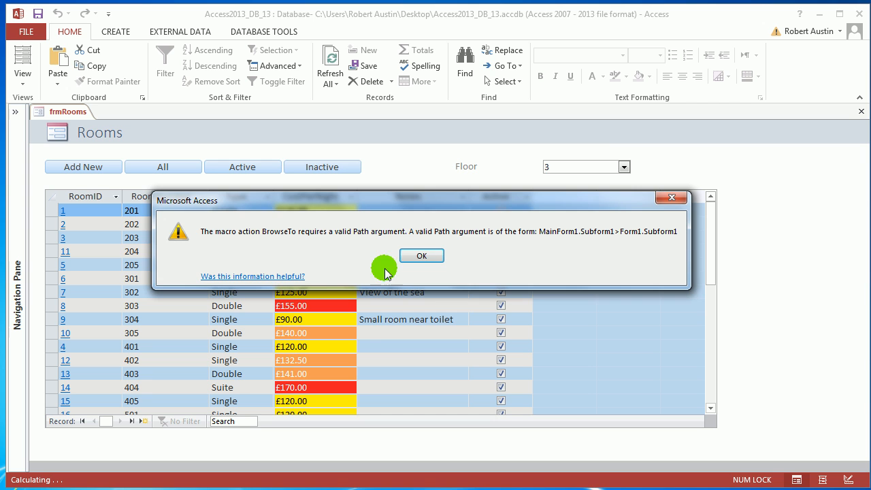
pyautogui.click(425, 255)
pyautogui.click(559, 152)
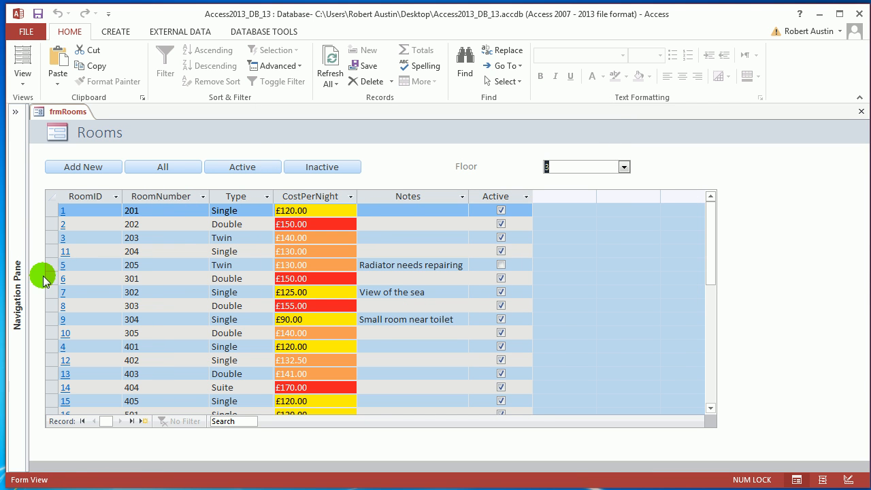
# Step: Examine how room numbers encode the floor by highlighting rows 301 to 305 and the digits of room 301
pyautogui.moveTo(40, 278); pyautogui.dragTo(43, 329)
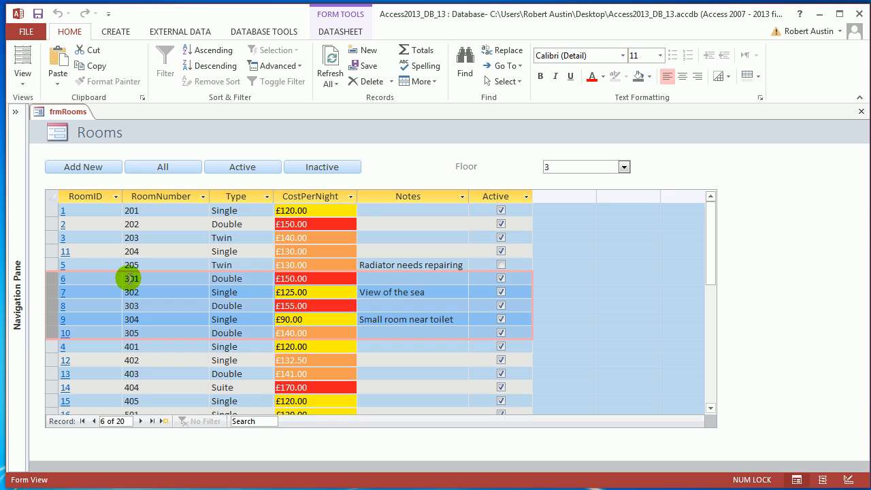
pyautogui.click(131, 278)
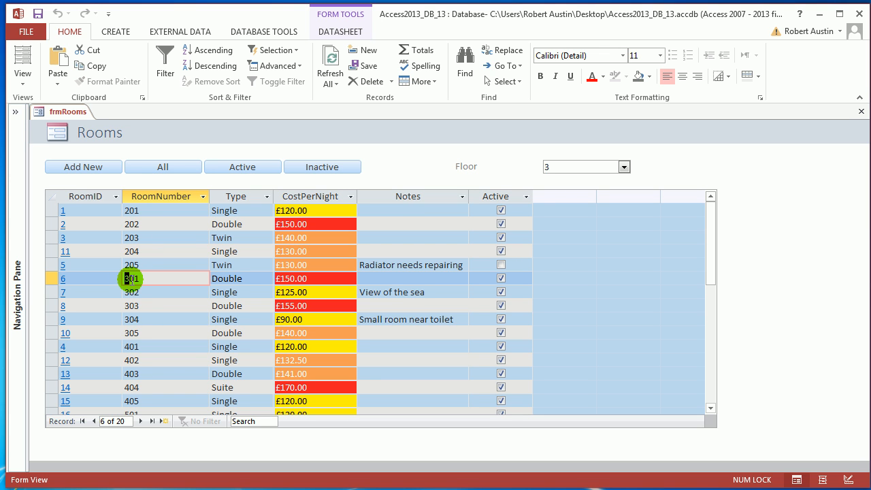
pyautogui.moveTo(130, 279); pyautogui.dragTo(165, 280)
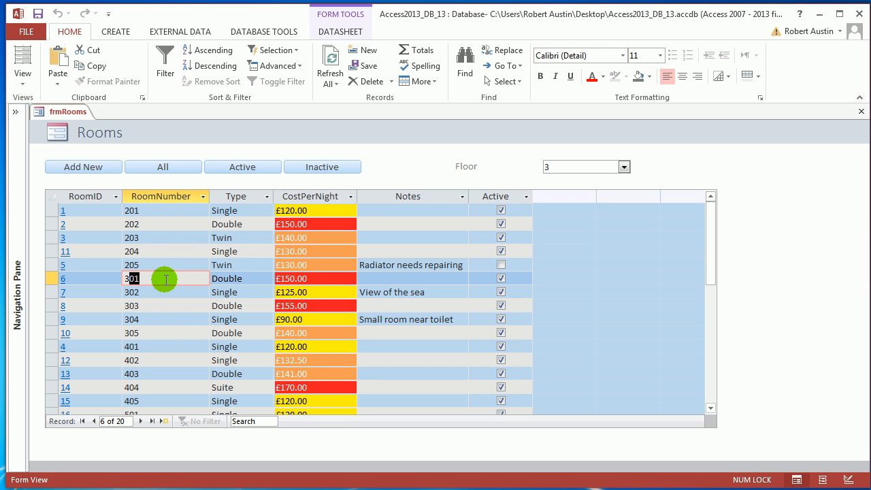
# Step: In Layout View, cut the BrowseTo action from cboFloor's On Click macro, save it, and clear the On Click property
pyautogui.rightClick(56, 117)
pyautogui.click(73, 189)
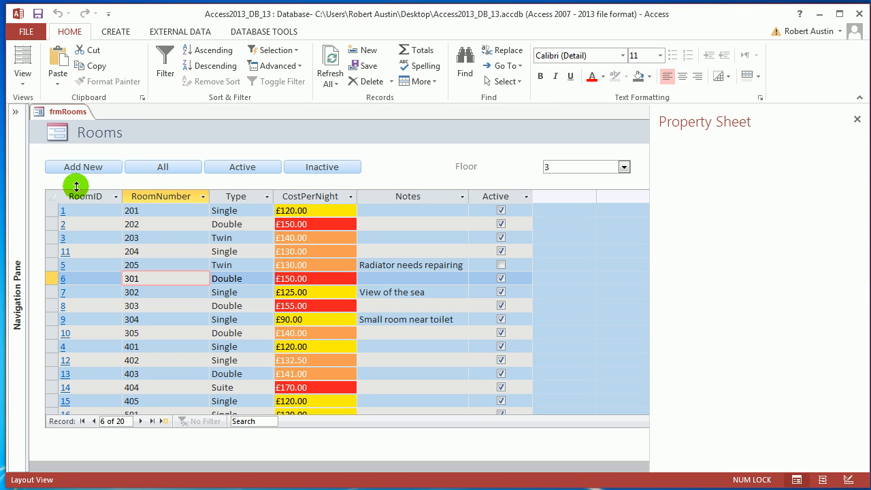
pyautogui.click(567, 168)
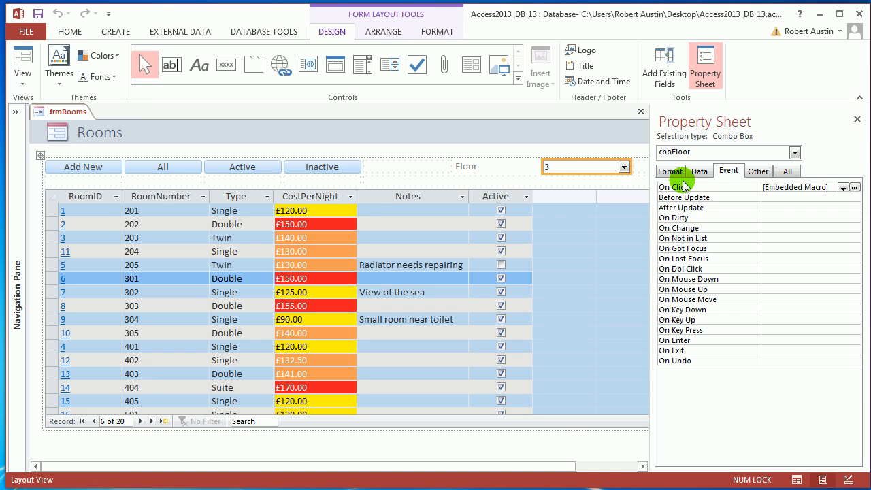
pyautogui.click(855, 187)
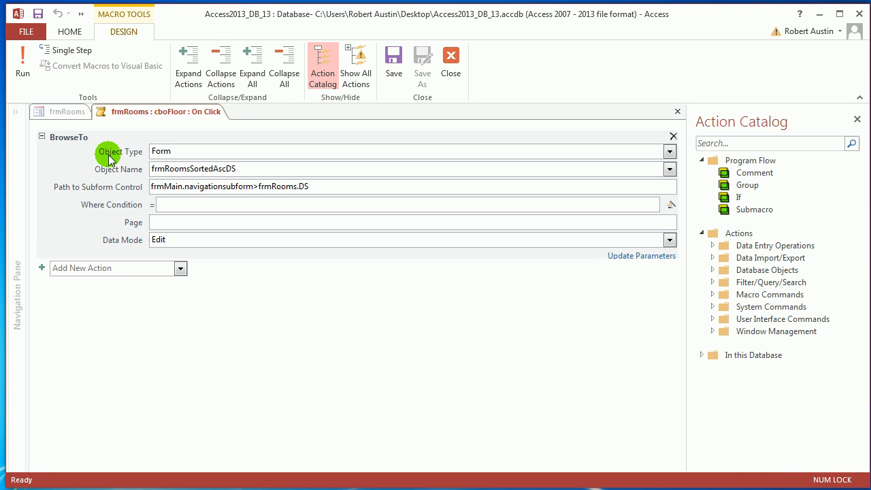
pyautogui.press('Delete')
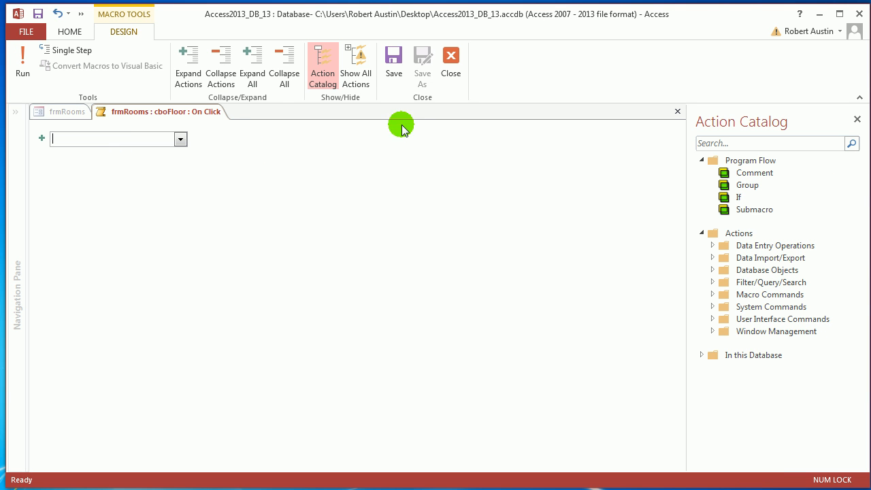
pyautogui.click(394, 58)
pyautogui.click(455, 68)
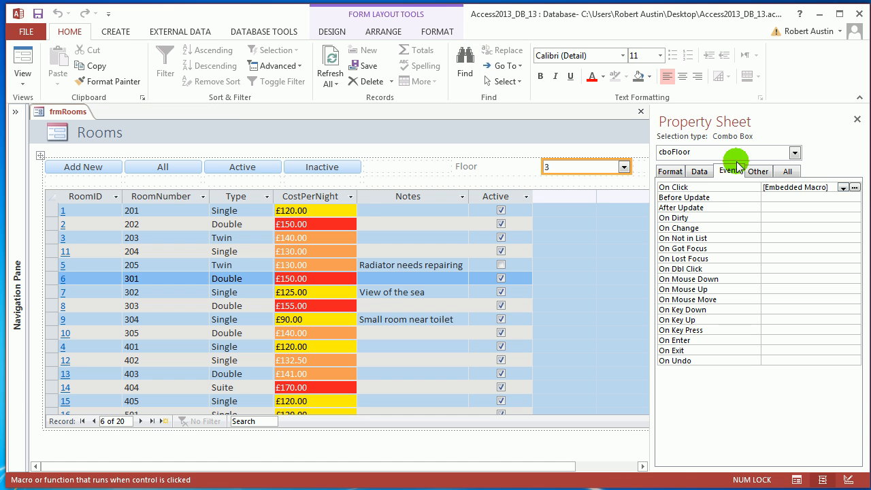
pyautogui.press('Delete')
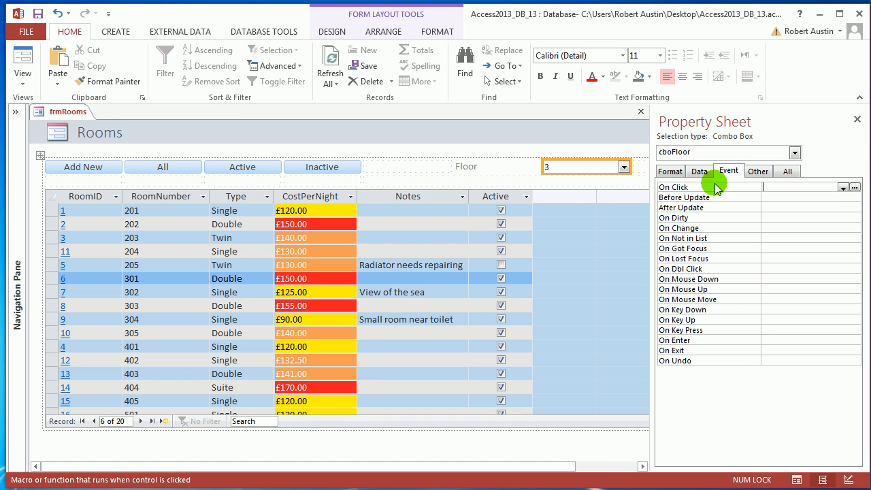
# Step: Build an After Update macro for cboFloor with Macro Builder and paste the BrowseTo action into it
pyautogui.click(772, 208)
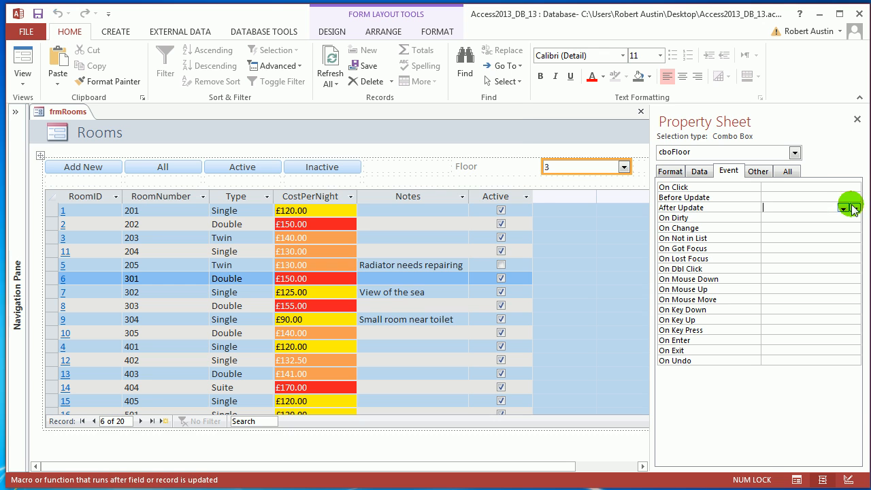
pyautogui.click(854, 208)
pyautogui.click(426, 270)
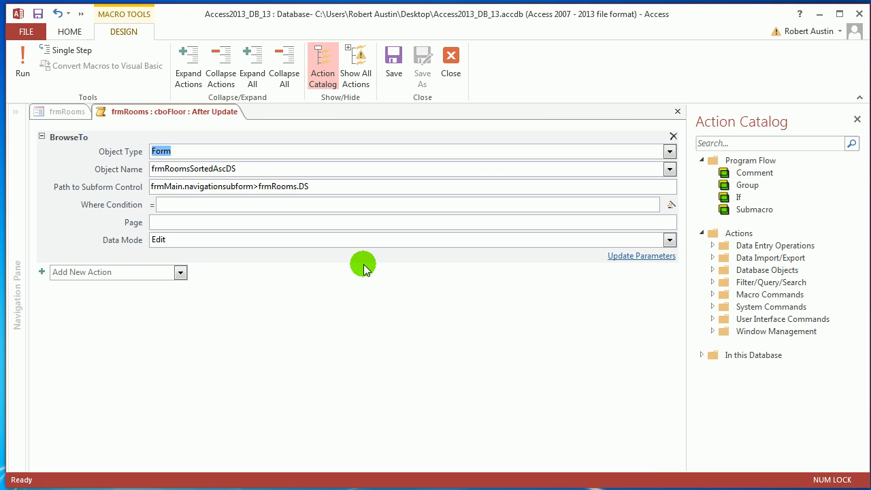
# Step: Set the BrowseTo action's Where Condition to ="[RoomNumber] LIKE '" & [cboFloor] & "*'"
pyautogui.click(196, 206)
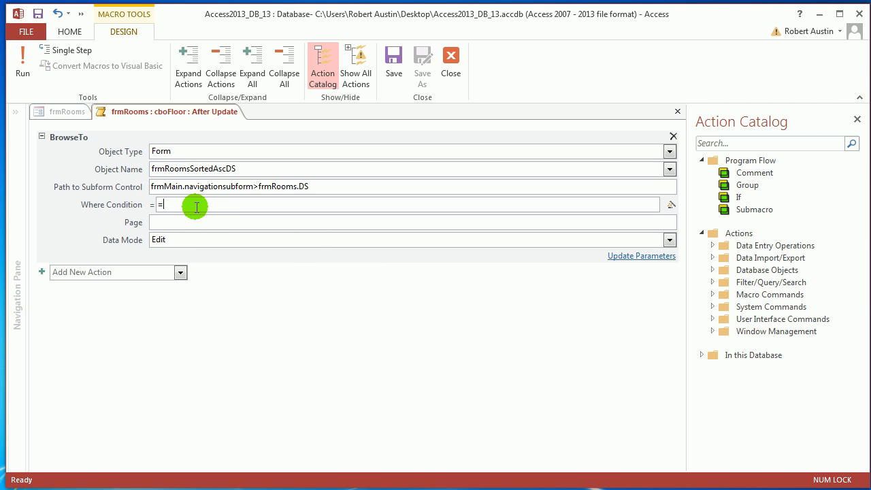
pyautogui.write('="[RoomNumber')
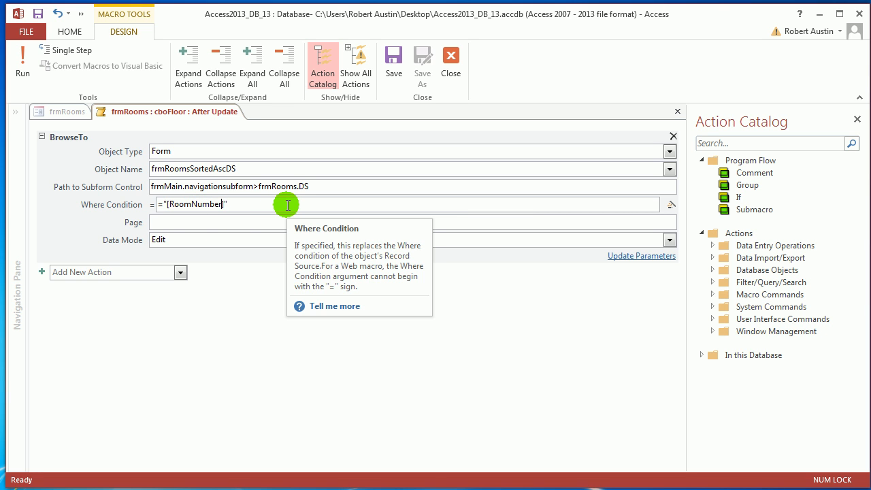
pyautogui.write(']')
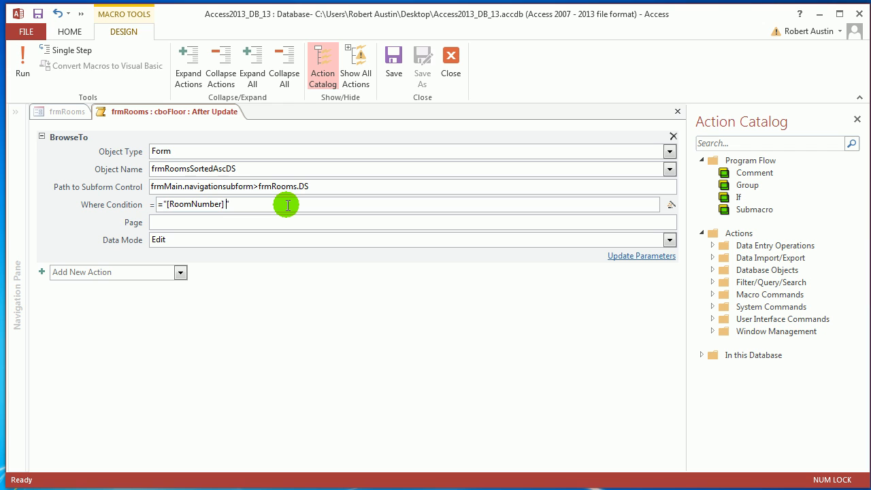
pyautogui.write(' LIKE \'"')
pyautogui.write('& cbo')
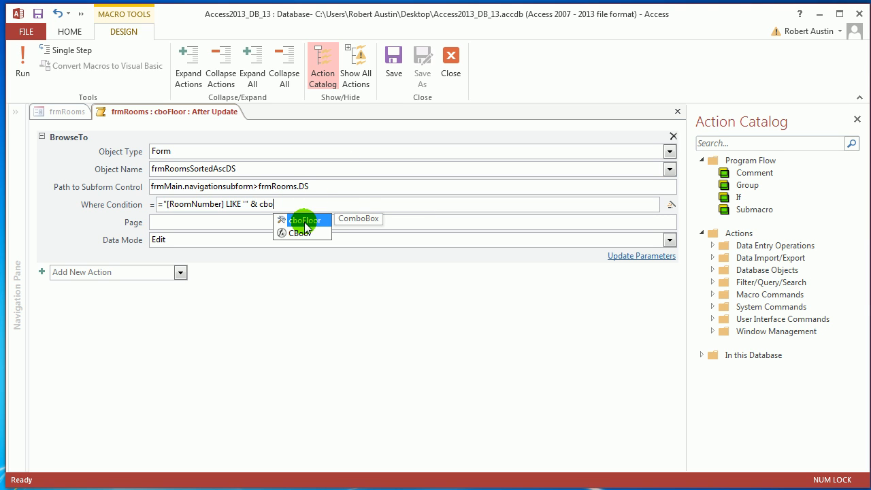
pyautogui.doubleClick(305, 221)
pyautogui.write('& ')
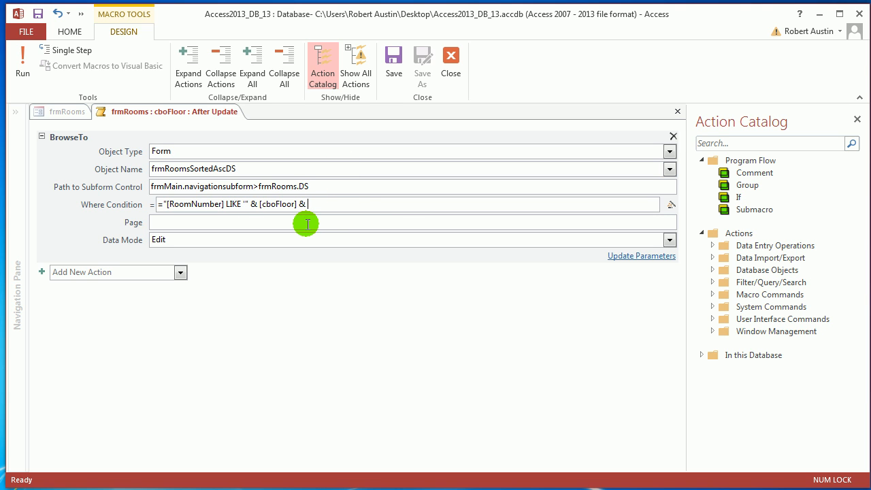
pyautogui.write('"*')
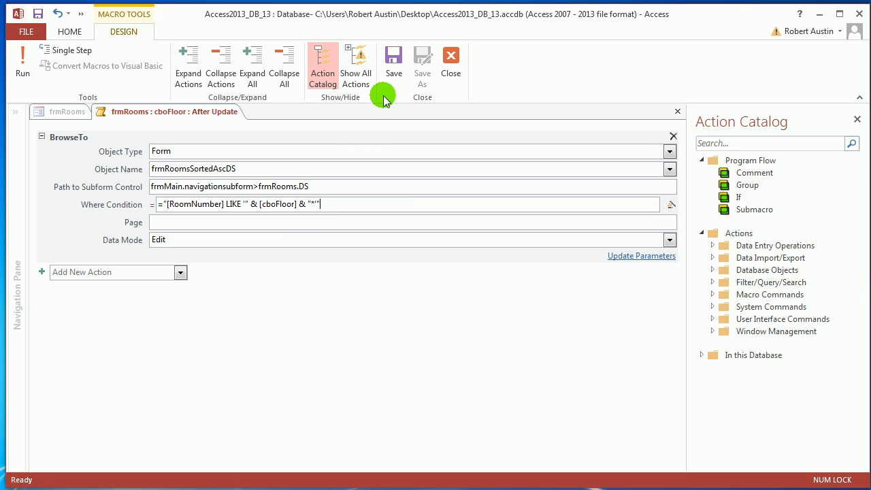
# Step: Save and close cboFloor's After Update macro, then save and close frmRooms
pyautogui.click(394, 63)
pyautogui.click(449, 68)
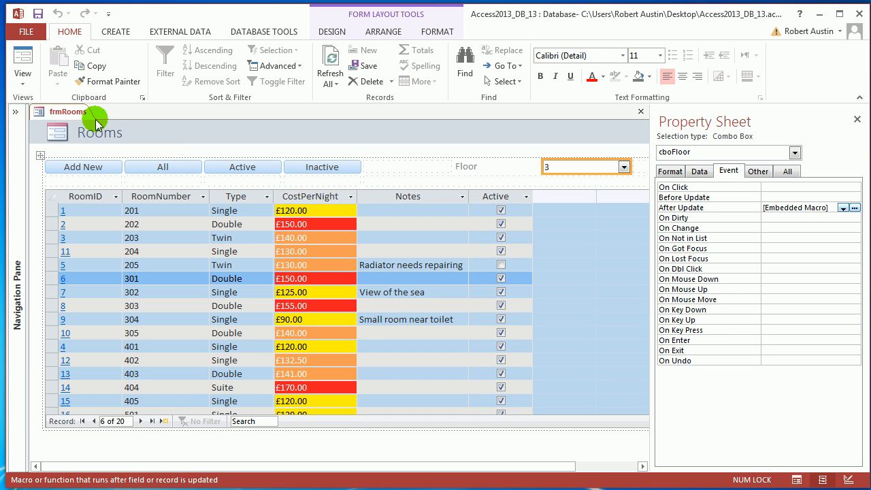
pyautogui.rightClick(60, 112)
pyautogui.click(63, 120)
pyautogui.rightClick(63, 119)
pyautogui.click(43, 133)
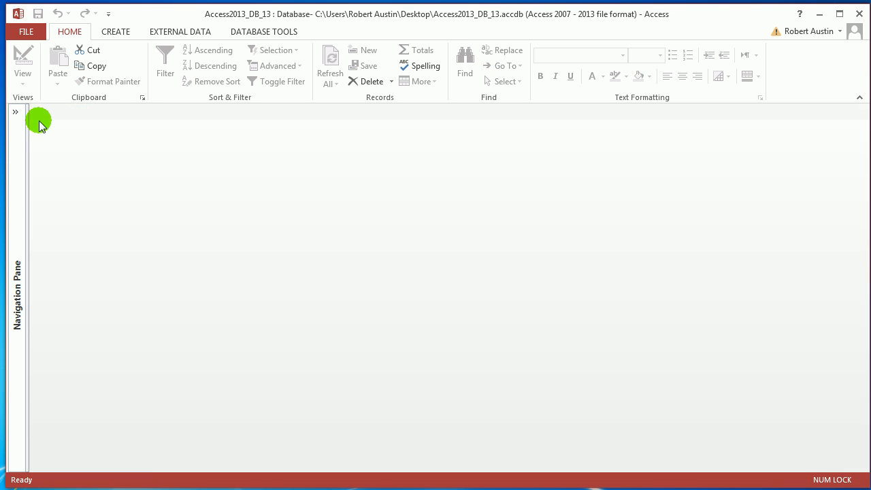
# Step: Open frmMain, test the Floor combo box with floors 3, 2 and 4, and close the form
pyautogui.click(15, 112)
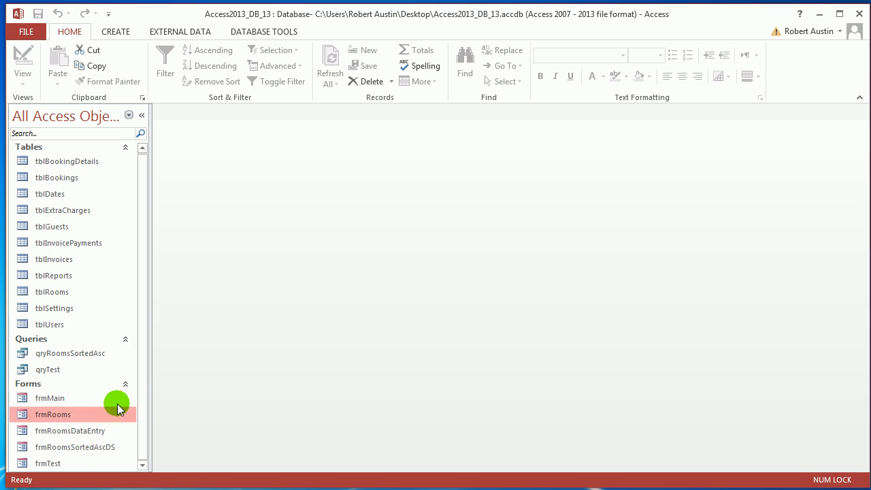
pyautogui.doubleClick(64, 398)
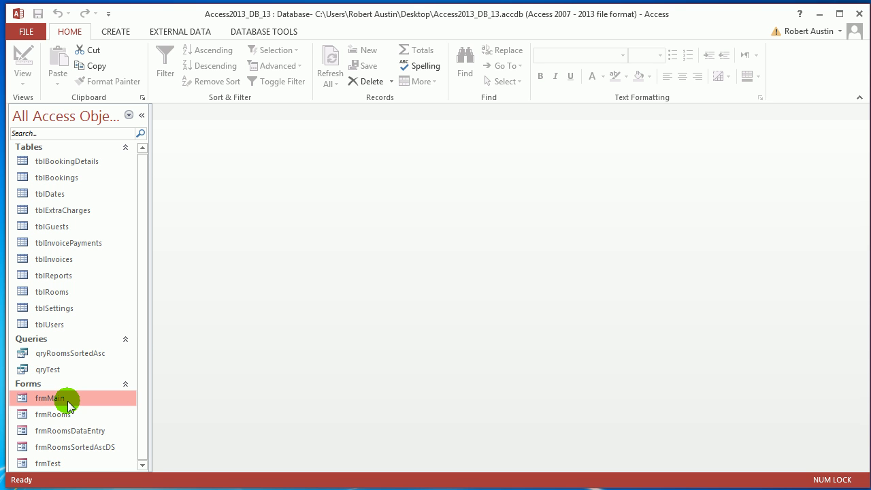
pyautogui.click(141, 115)
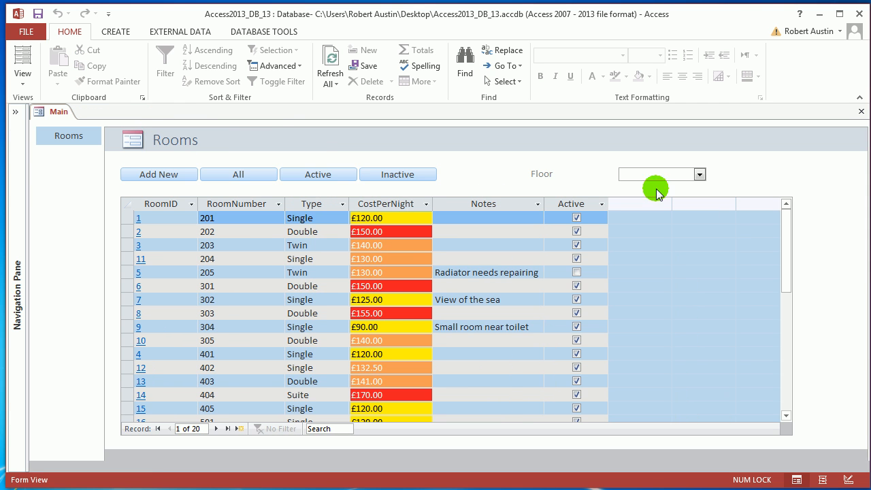
pyautogui.click(700, 174)
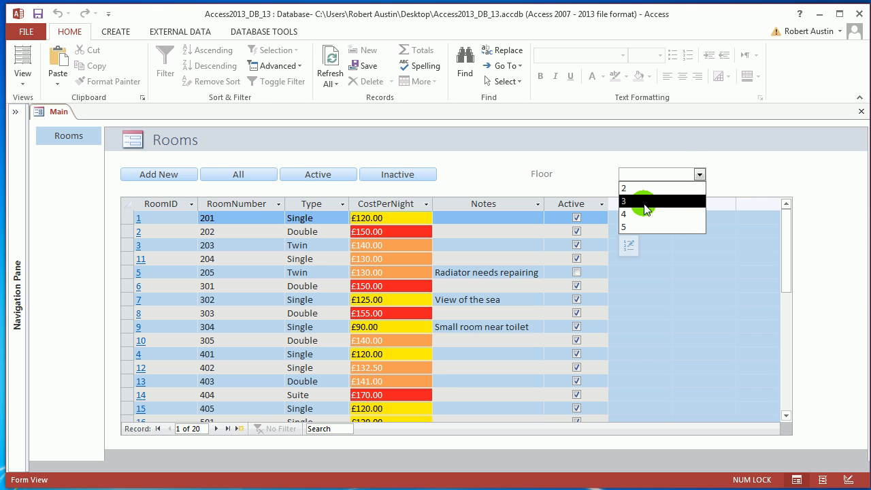
pyautogui.click(695, 196)
pyautogui.click(700, 174)
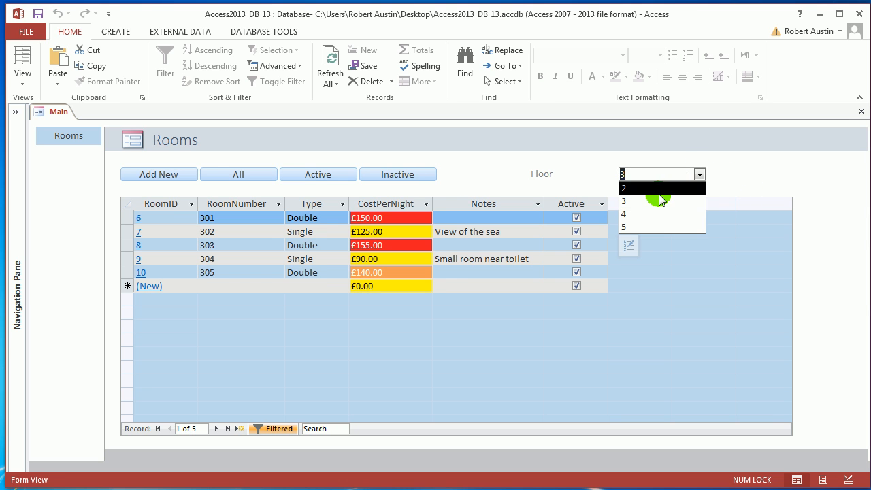
pyautogui.click(661, 189)
pyautogui.click(700, 174)
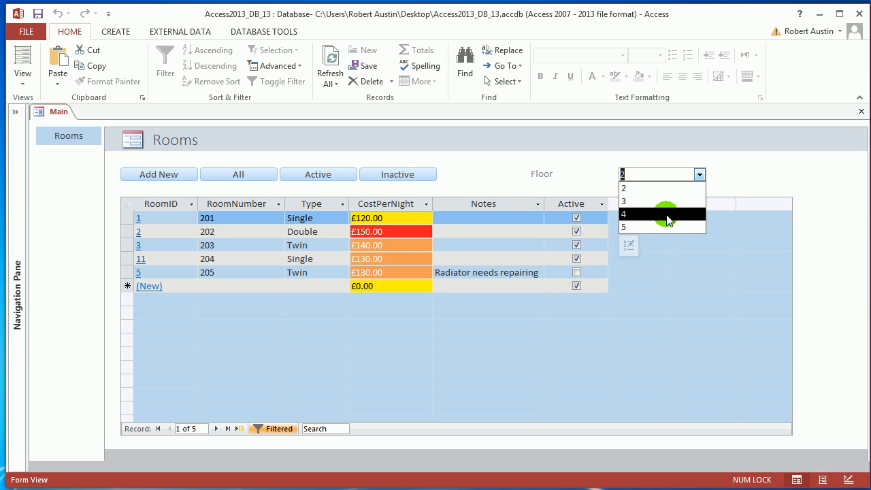
pyautogui.click(664, 212)
pyautogui.rightClick(34, 114)
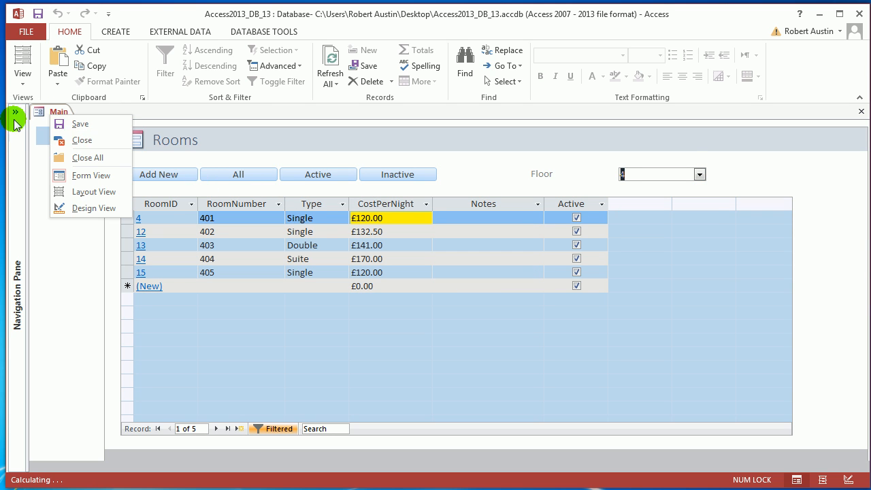
pyautogui.click(62, 139)
# Step: Open frmRooms in Layout View and bring up the embedded After Update macro of cboFloor
pyautogui.click(15, 113)
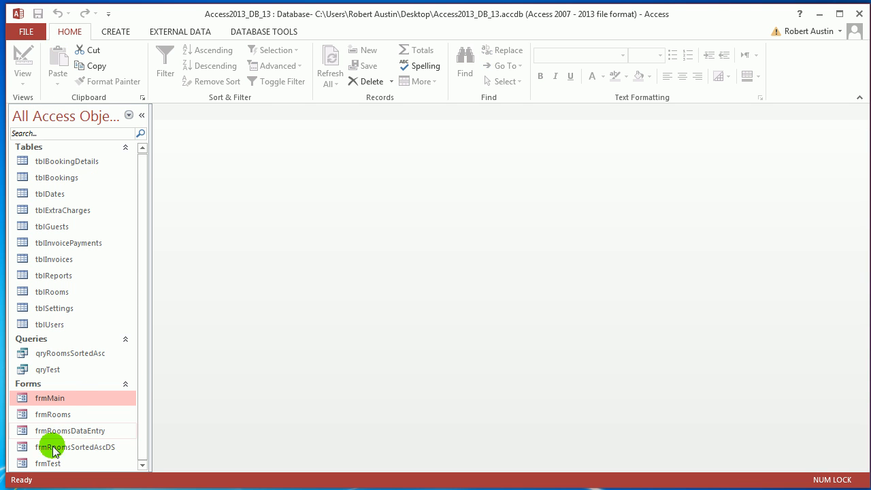
pyautogui.rightClick(63, 416)
pyautogui.click(127, 254)
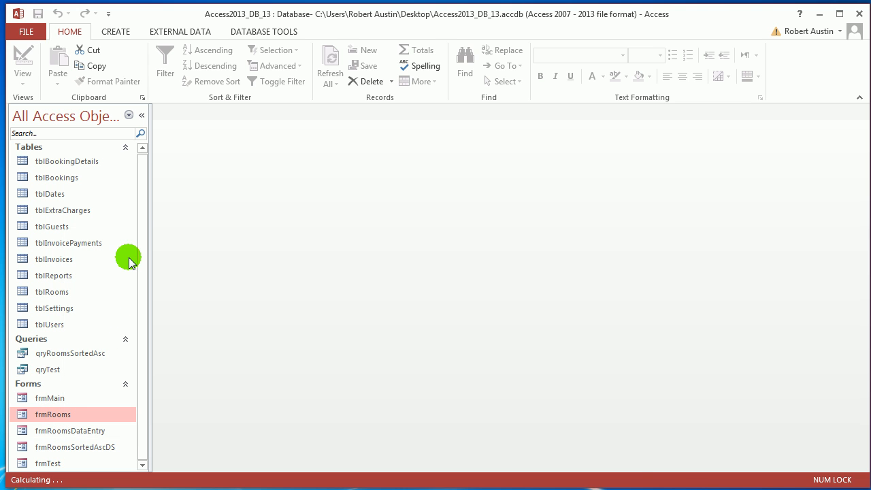
pyautogui.click(142, 115)
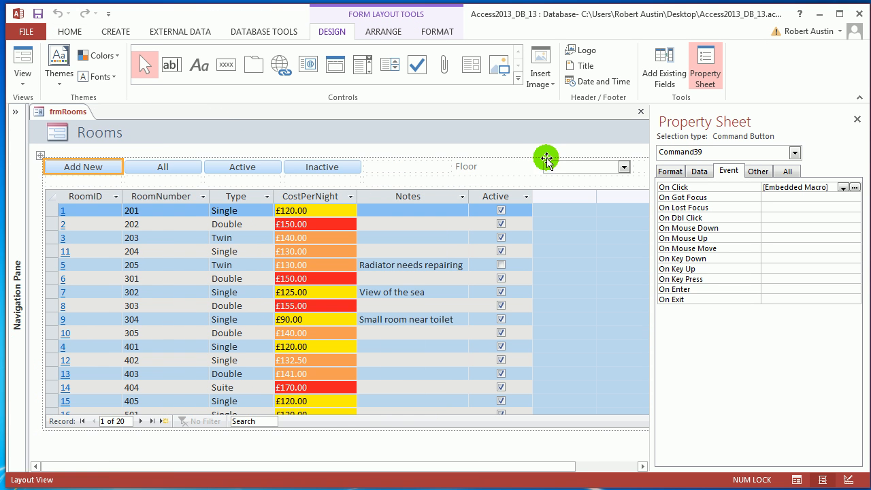
pyautogui.click(565, 167)
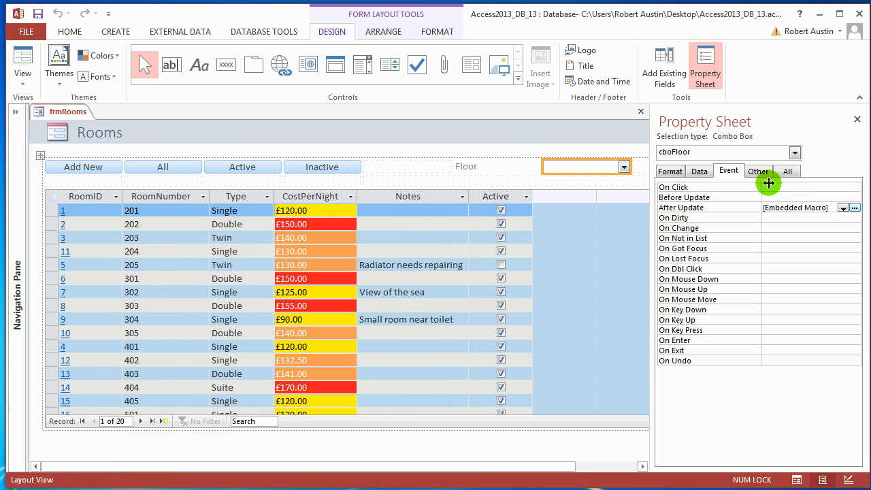
pyautogui.click(854, 208)
pyautogui.click(210, 189)
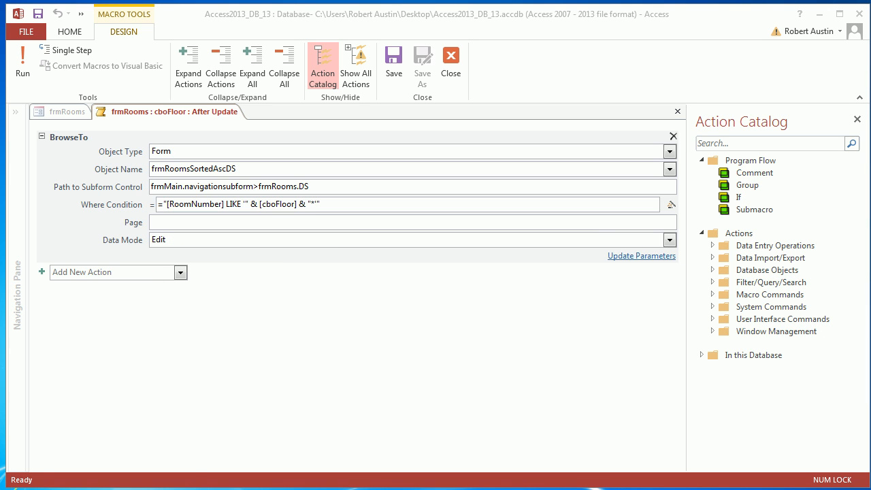
# Step: Place an enlarged note from Sticky Notes over the macro and write "[RoomNumber] LIKE '3*' in it
pyautogui.moveTo(111, 411); pyautogui.dragTo(332, 43)
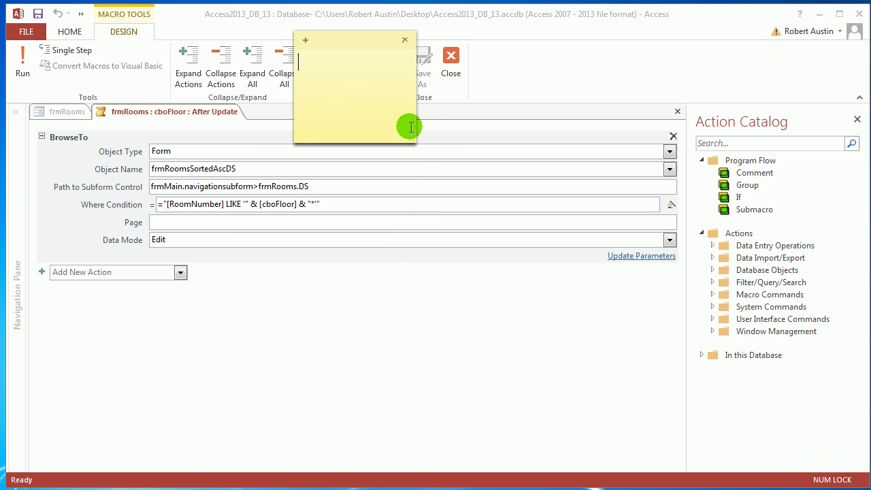
pyautogui.moveTo(422, 140); pyautogui.dragTo(491, 157)
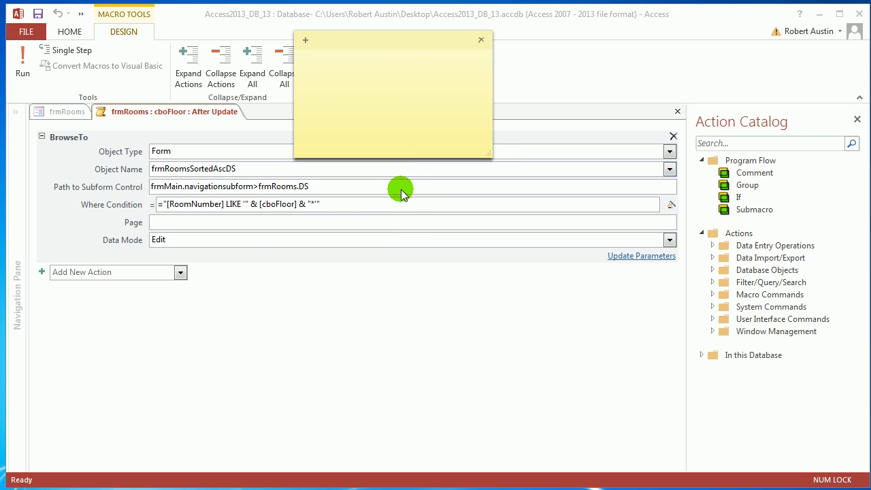
pyautogui.moveTo(391, 185)
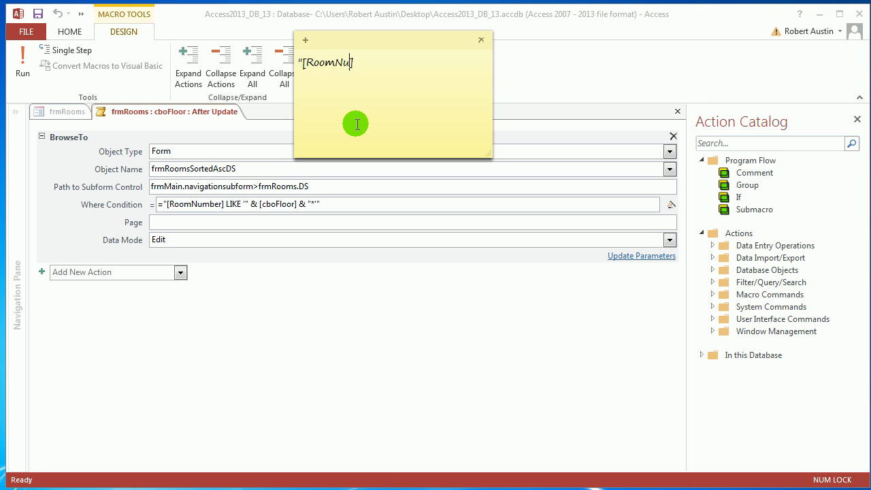
pyautogui.write("mber] LIKE '3*")
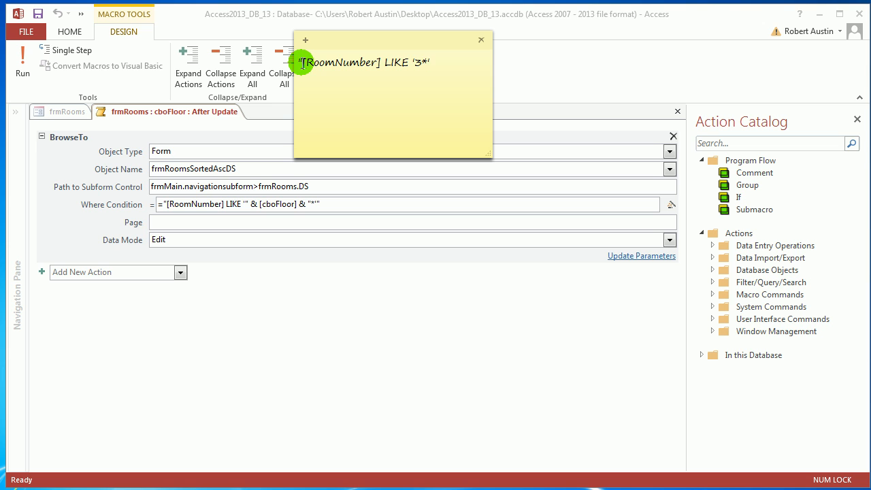
# Step: Examine the example condition in the note by highlighting [RoomNumber], LIKE and the asterisk wildcard
pyautogui.moveTo(302, 64); pyautogui.dragTo(382, 66)
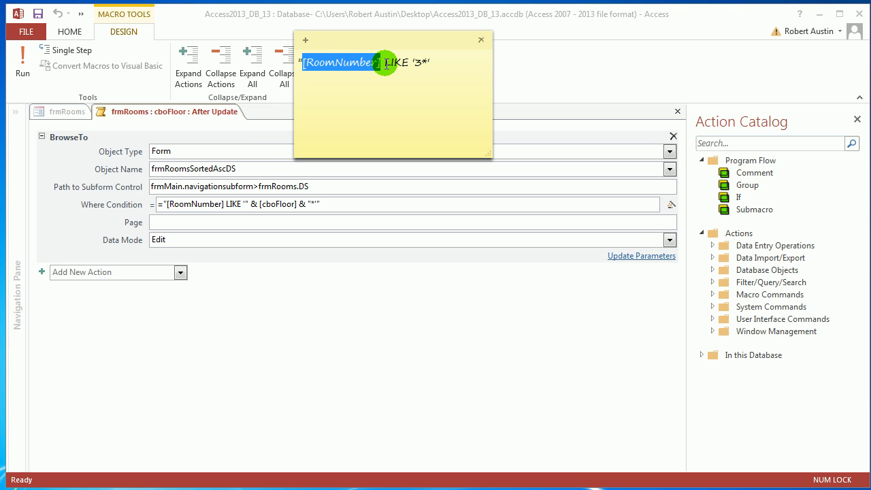
pyautogui.moveTo(385, 64); pyautogui.dragTo(408, 62)
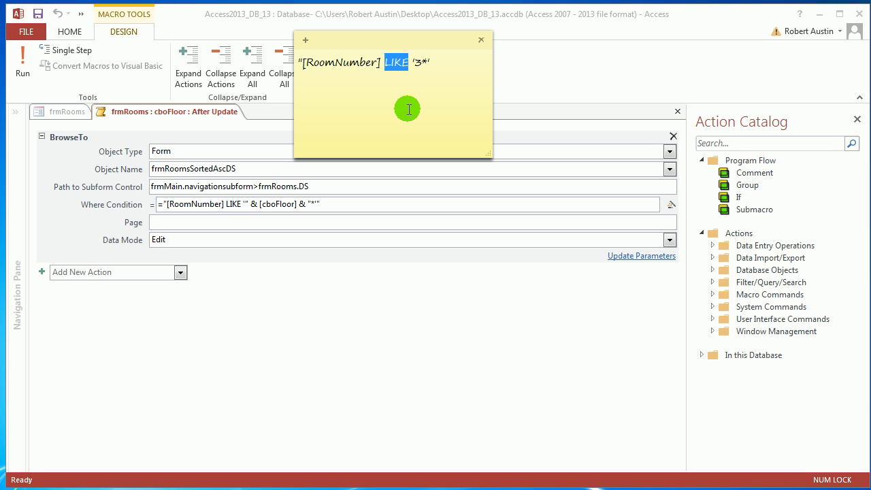
pyautogui.click(409, 62)
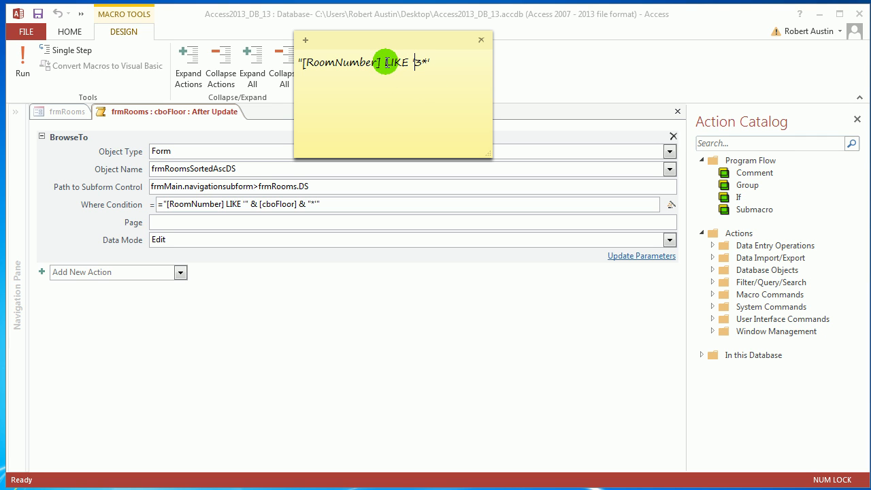
pyautogui.moveTo(385, 62); pyautogui.dragTo(409, 63)
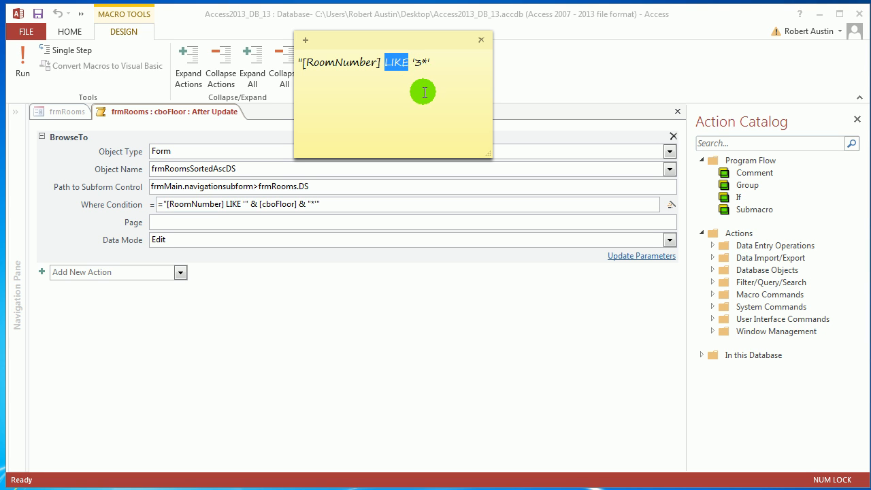
pyautogui.click(417, 65)
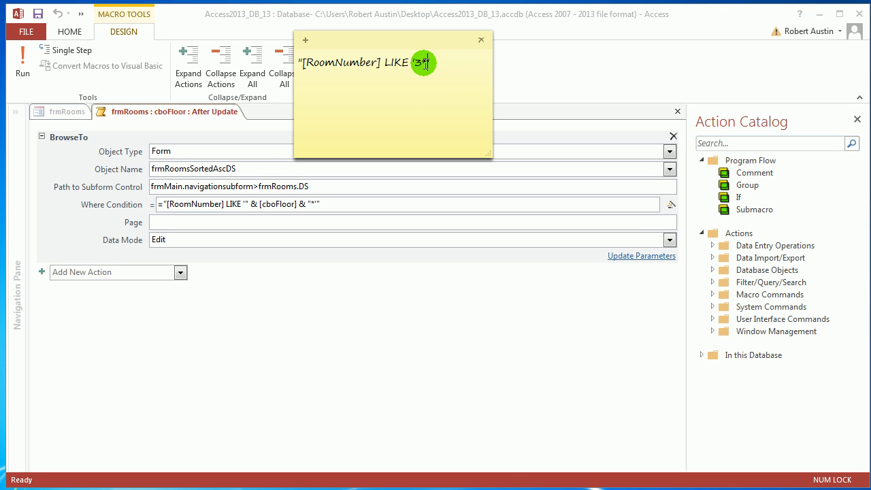
pyautogui.moveTo(427, 62); pyautogui.dragTo(420, 63)
pyautogui.click(430, 86)
pyautogui.moveTo(422, 61); pyautogui.dragTo(428, 61)
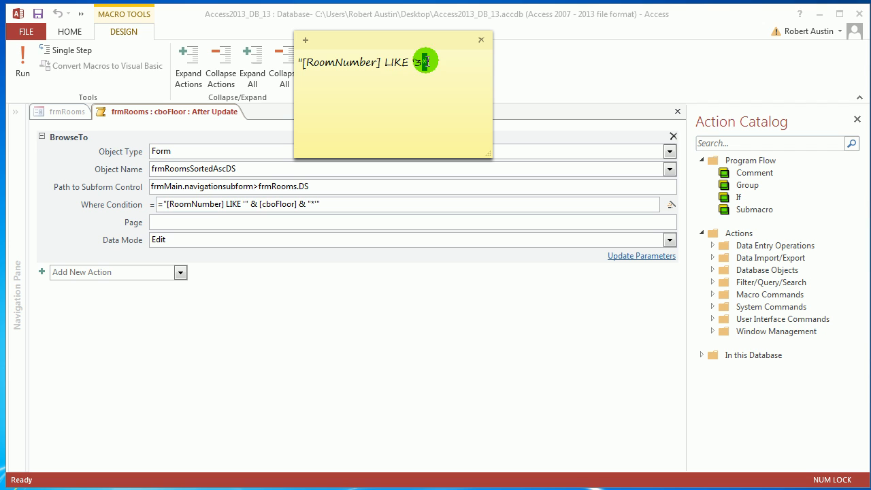
pyautogui.click(432, 97)
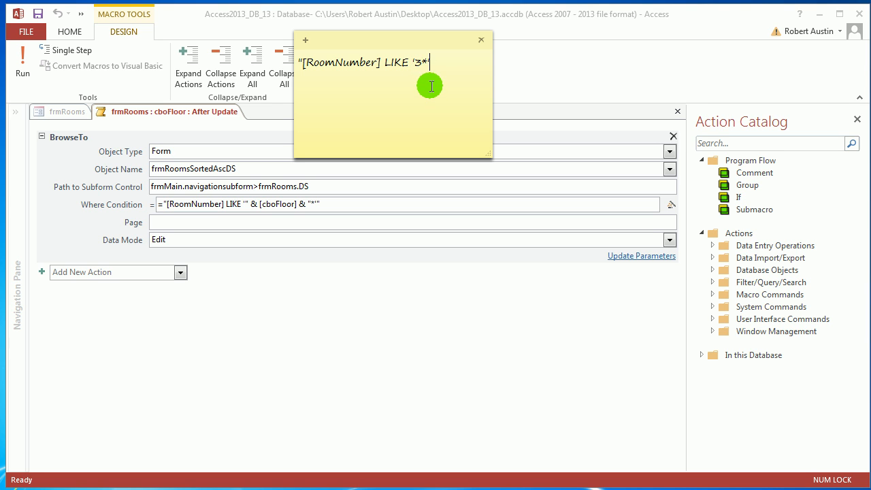
pyautogui.moveTo(421, 61); pyautogui.dragTo(427, 61)
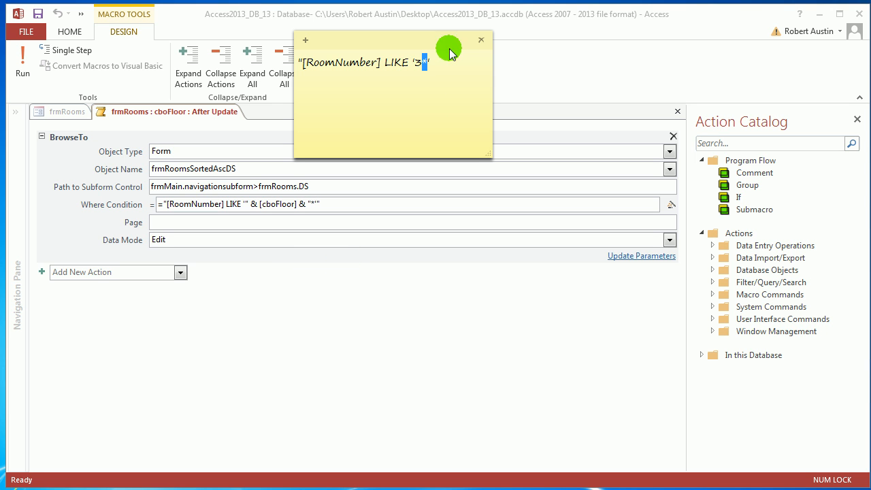
# Step: Delete the sticky note and close cboFloor's After Update macro
pyautogui.click(477, 42)
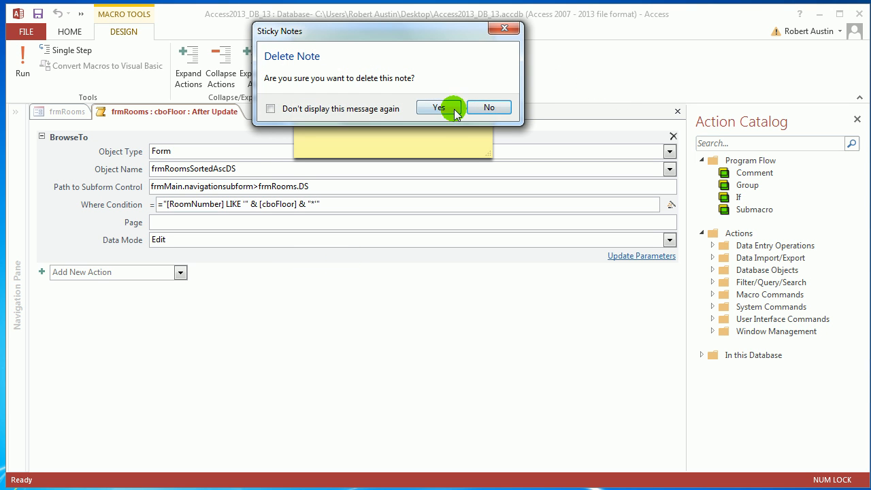
pyautogui.click(450, 107)
pyautogui.click(676, 112)
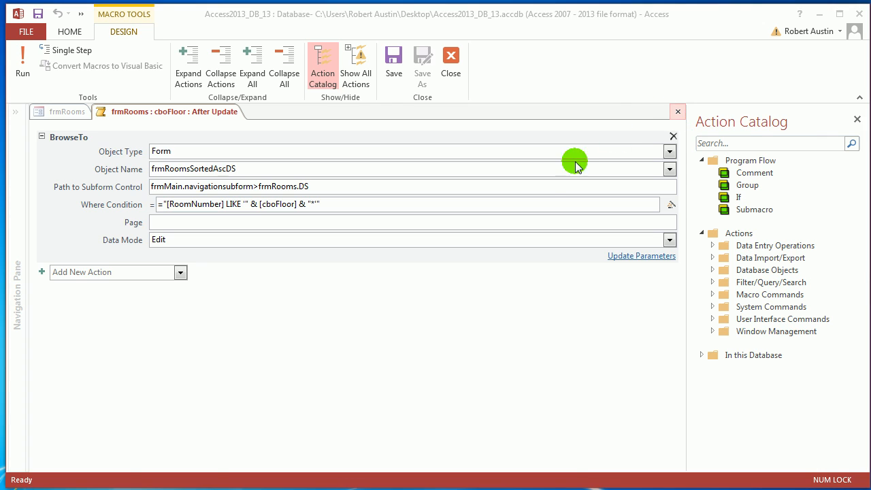